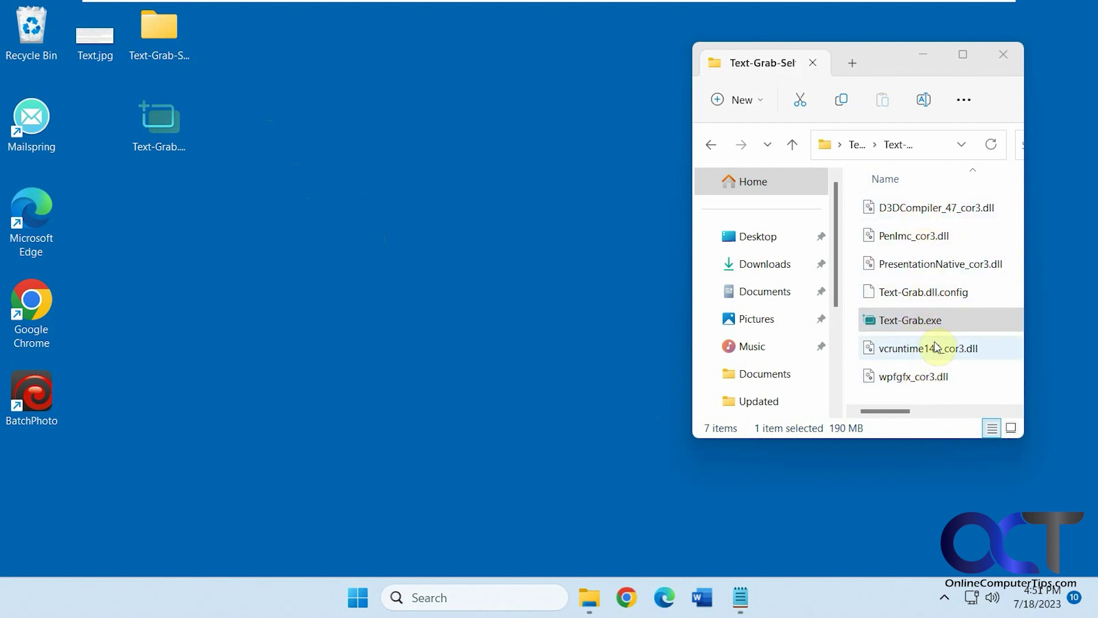
# Select Text-Grab.exe, then open the Text.jpg article image from the desktop in Photos.
pyautogui.click(918, 320)
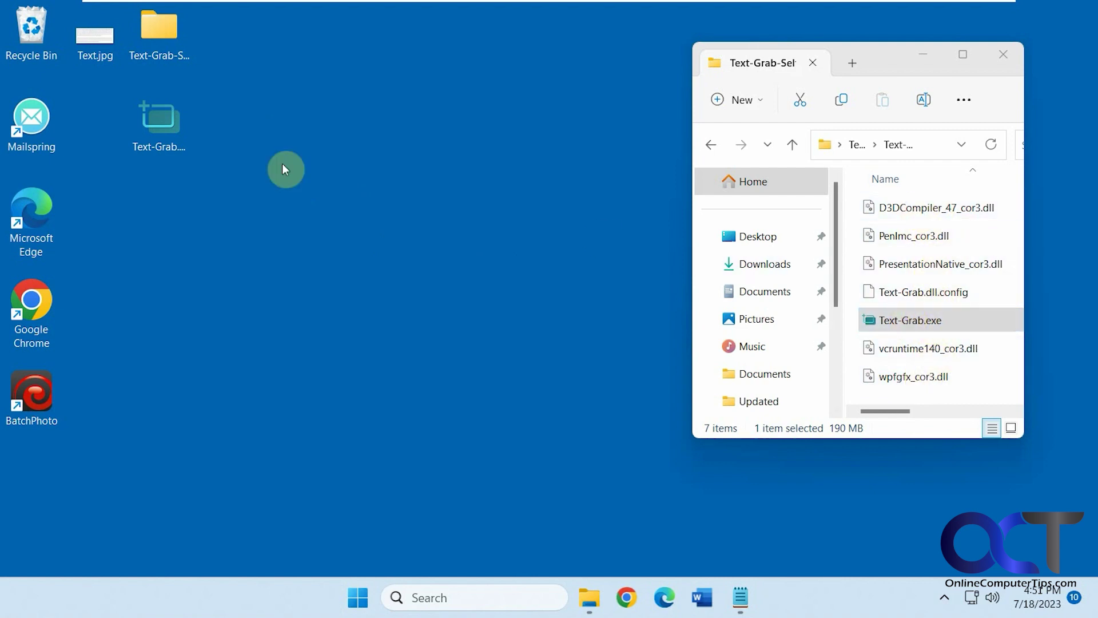
pyautogui.click(169, 143)
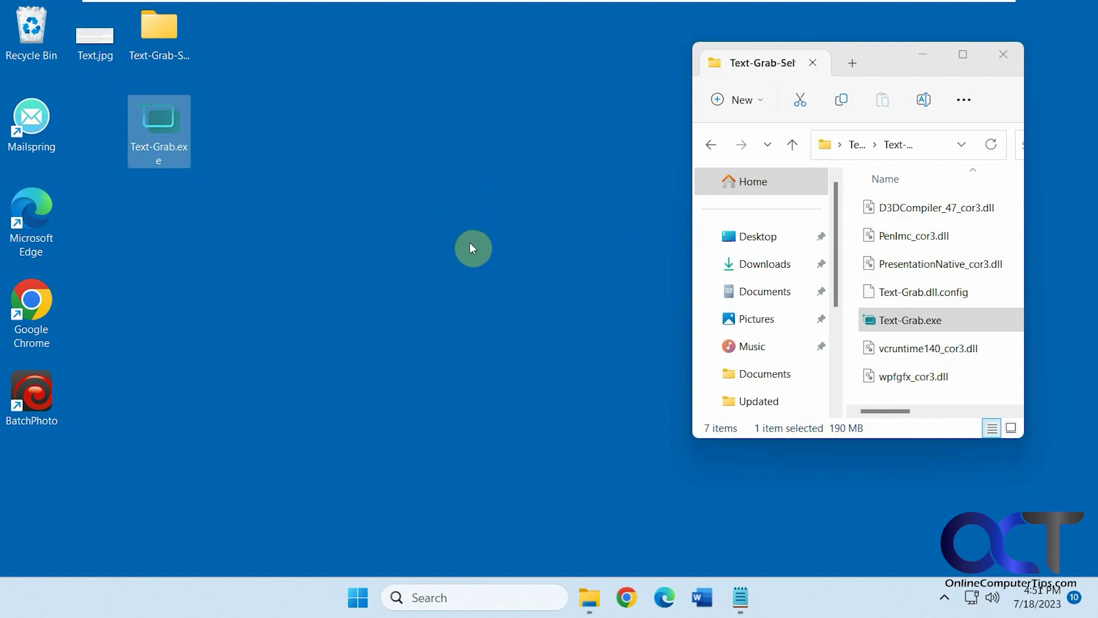
pyautogui.doubleClick(97, 52)
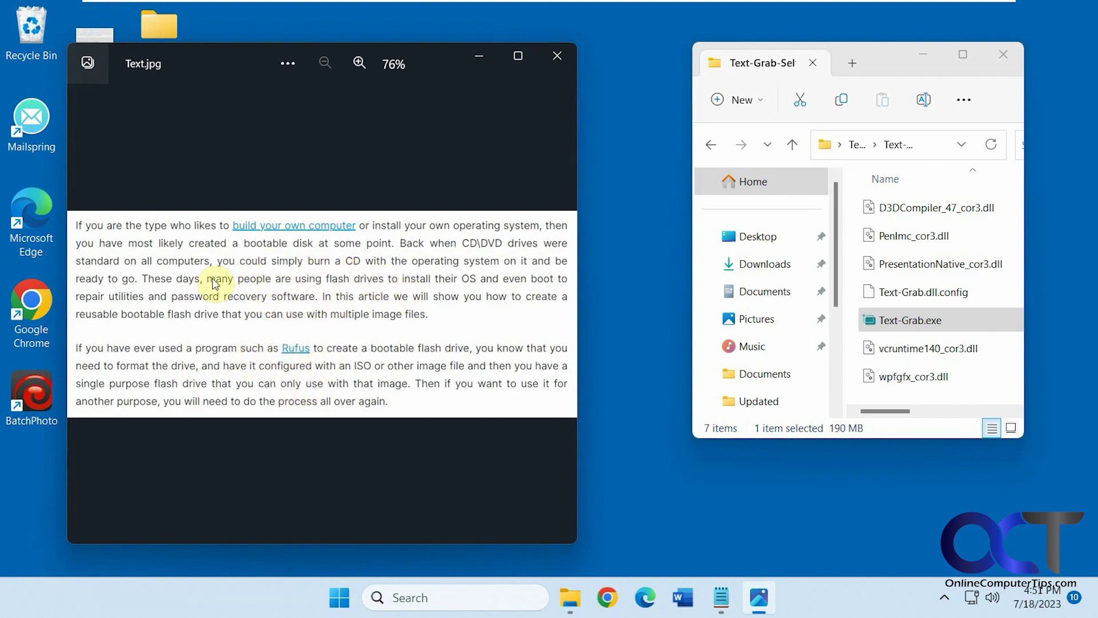
# Position Text Grab's Grab Frame over the article text and grab it.
pyautogui.click(909, 322)
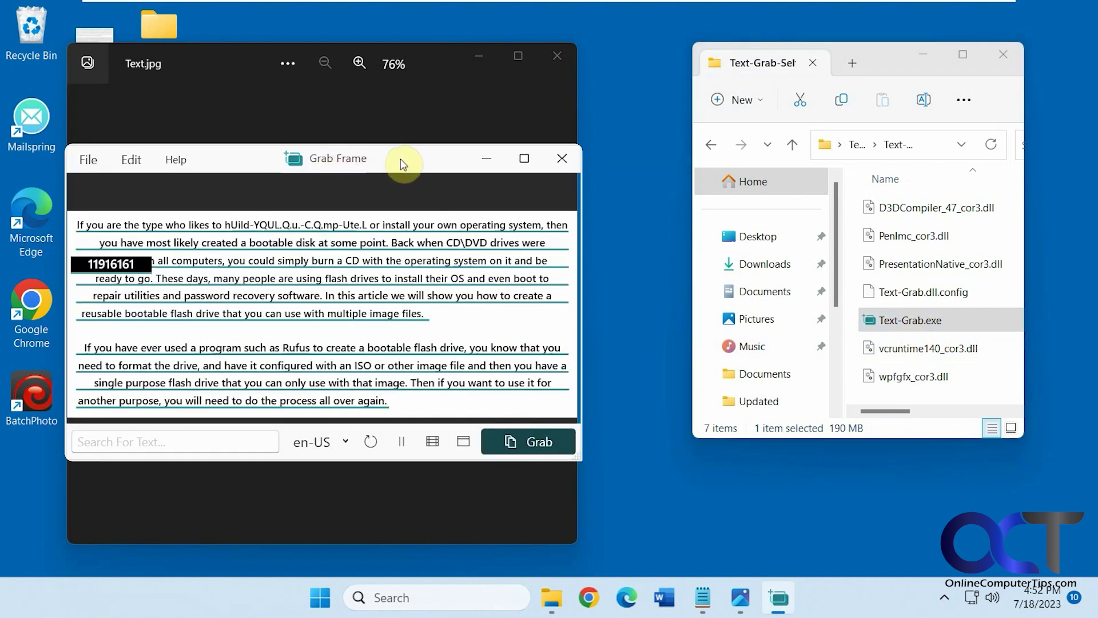
pyautogui.click(529, 440)
pyautogui.moveTo(439, 168)
pyautogui.mouseDown()
pyautogui.moveTo(546, 134)
pyautogui.moveTo(435, 167)
pyautogui.mouseUp()
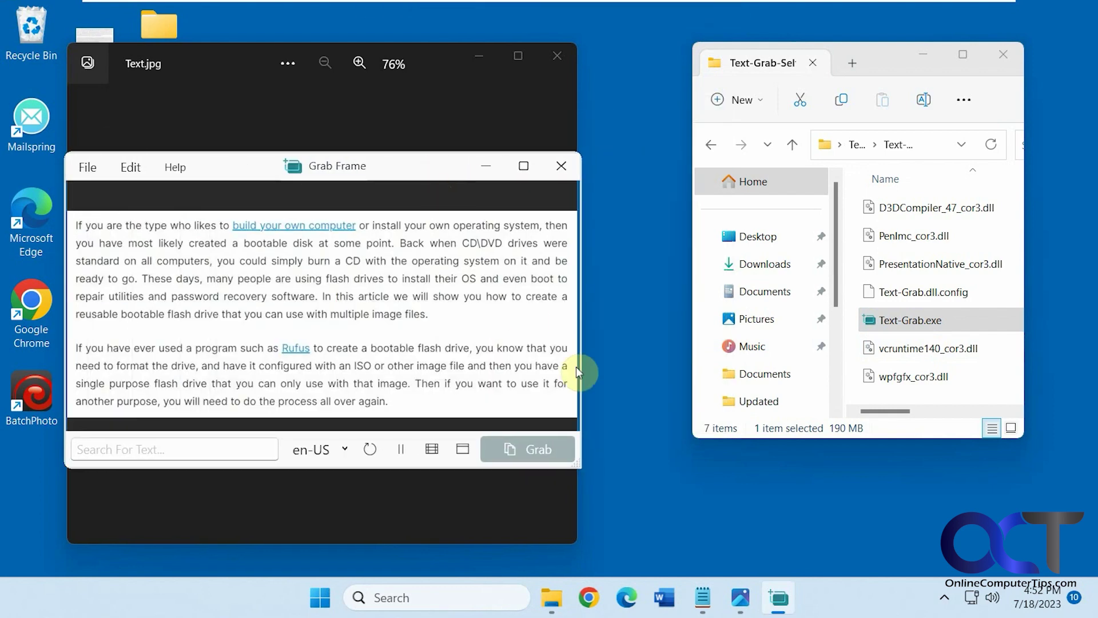
pyautogui.click(529, 452)
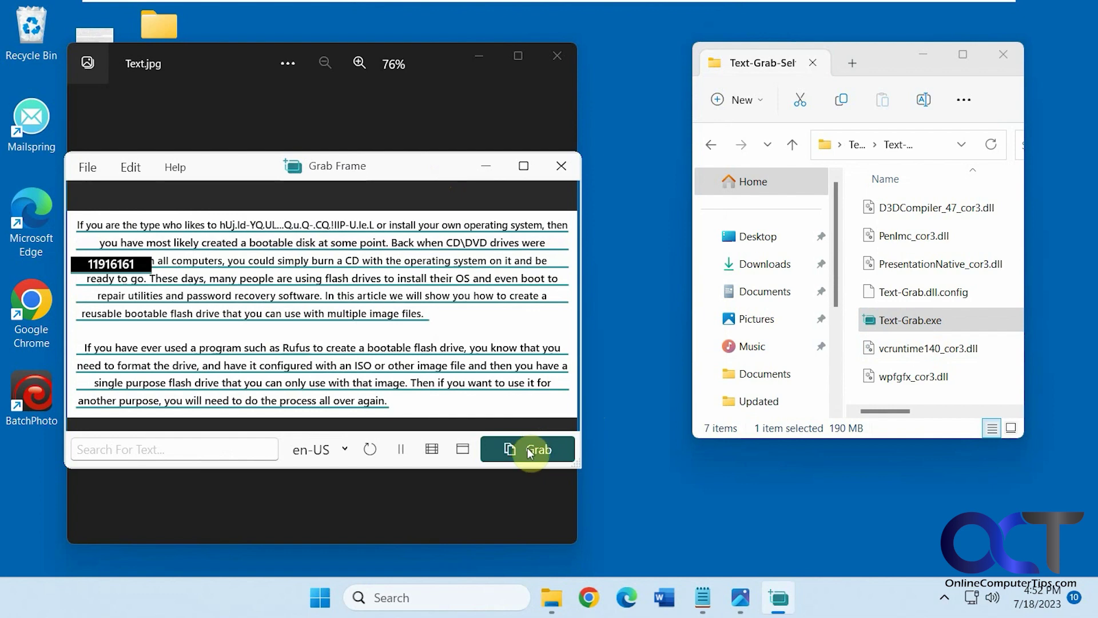
# Paste the grabbed article text into the Notepad note and minimize Notepad.
pyautogui.click(699, 503)
pyautogui.hotkey('ctrl', 'v')
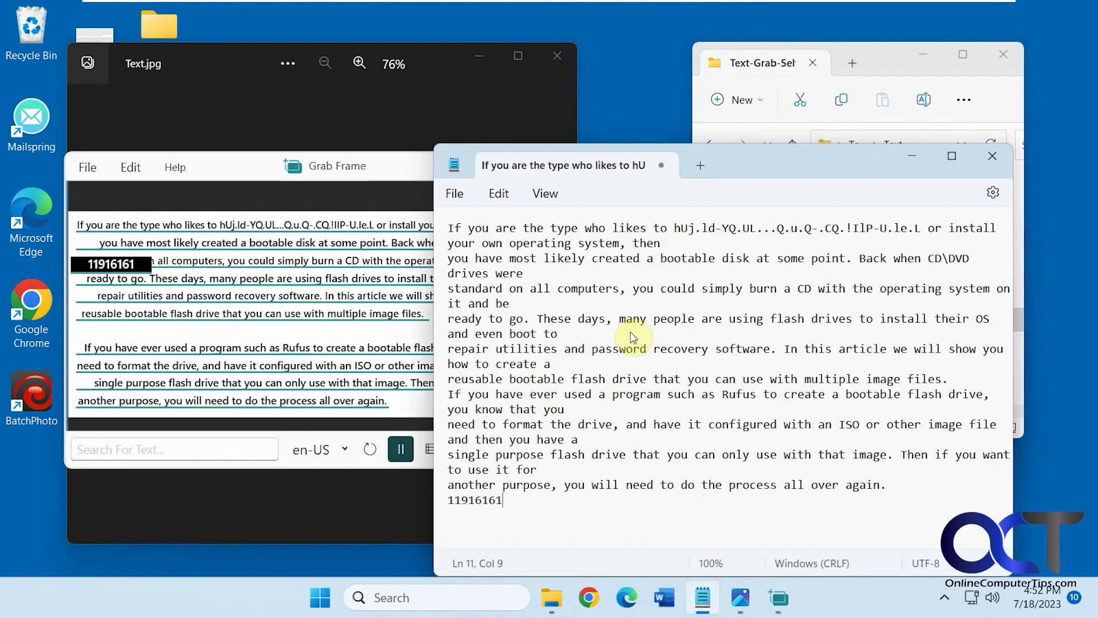
pyautogui.click(912, 155)
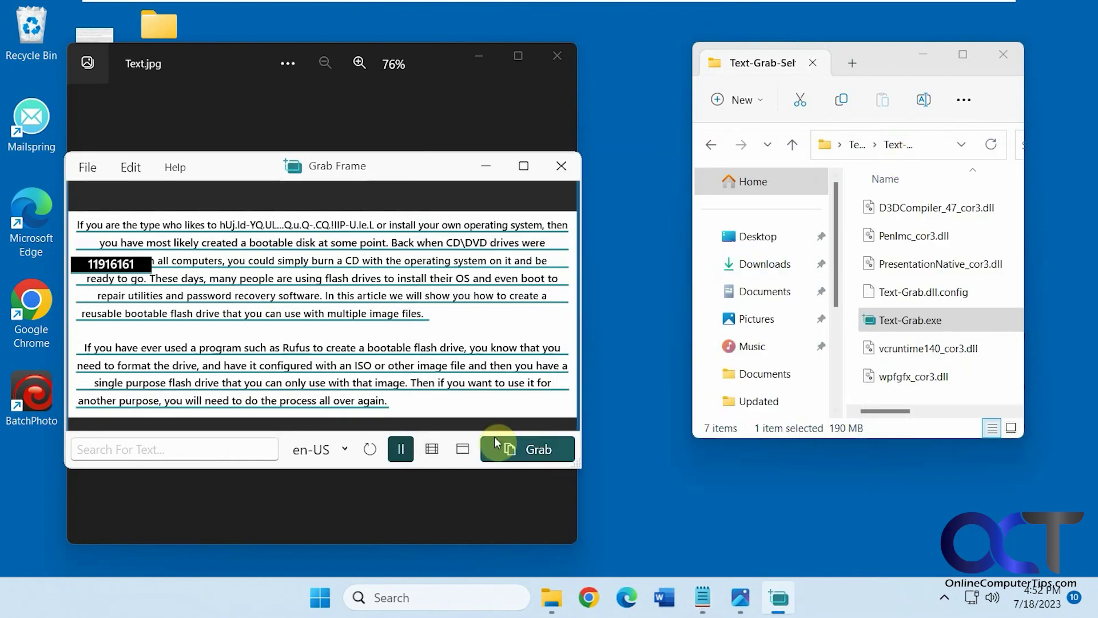
# Open the grabbed words in an enlarged Edit Text window and browse its menus.
pyautogui.click(465, 452)
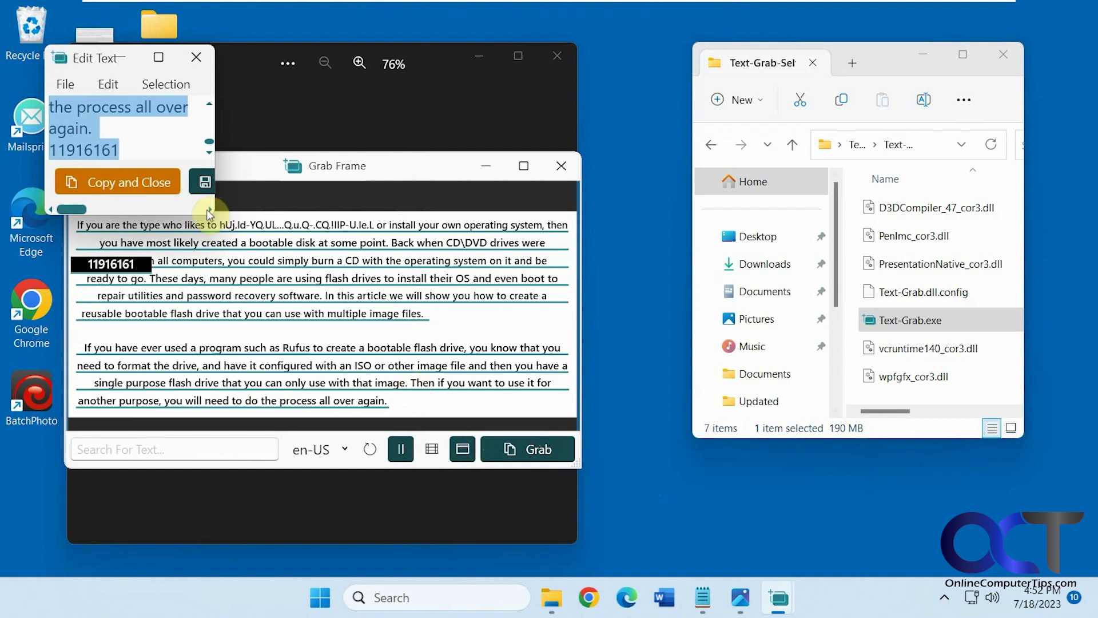
pyautogui.moveTo(214, 214); pyautogui.dragTo(582, 428)
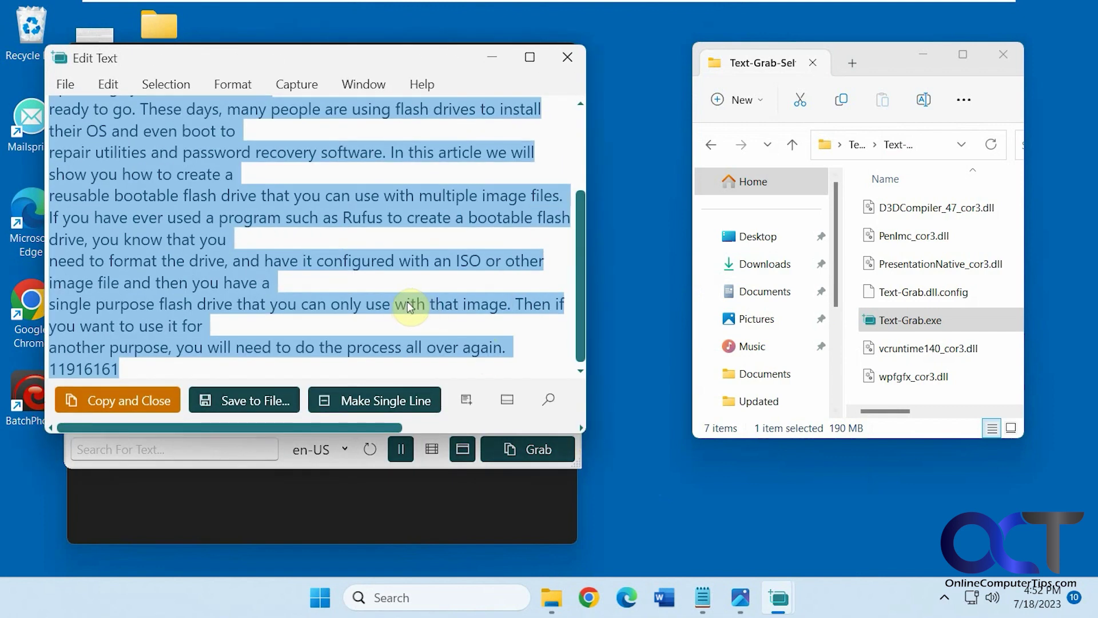
pyautogui.click(242, 84)
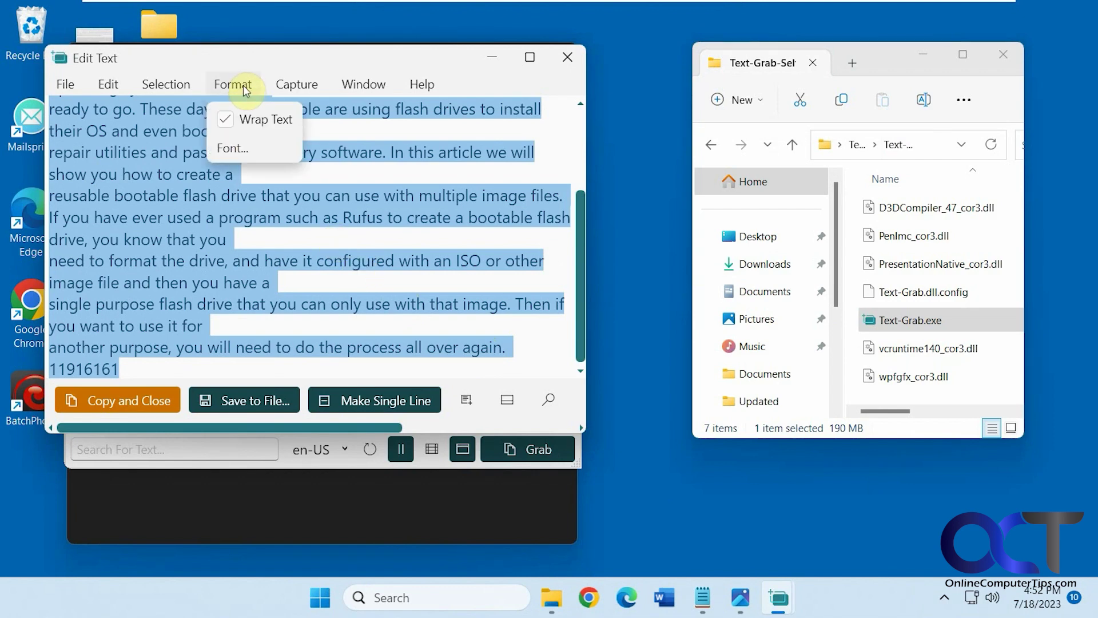
pyautogui.click(183, 84)
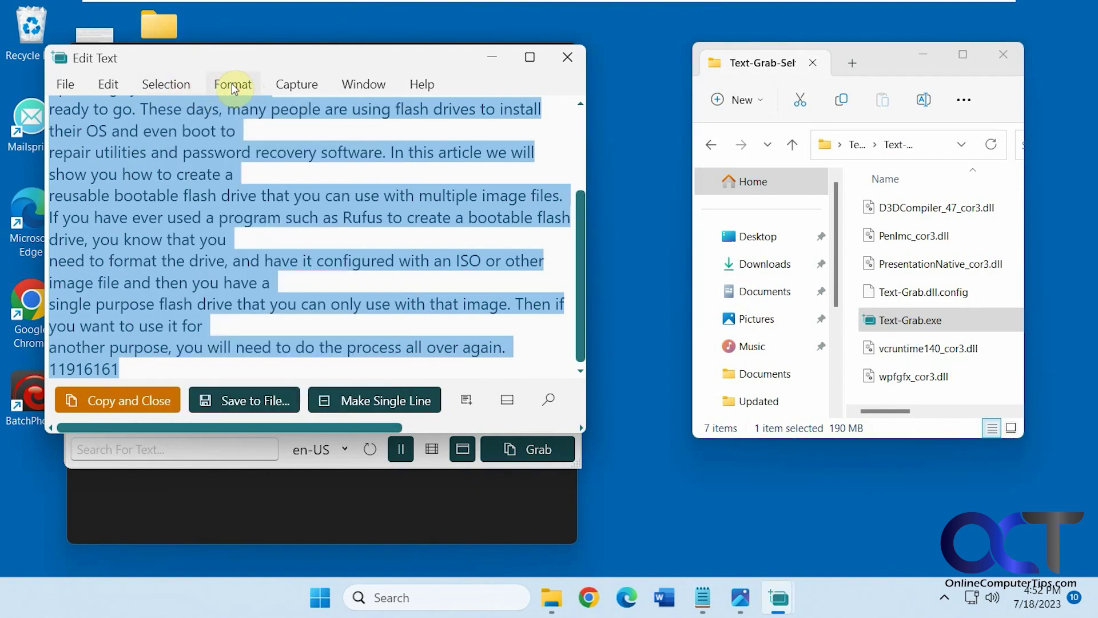
pyautogui.click(296, 84)
pyautogui.click(324, 60)
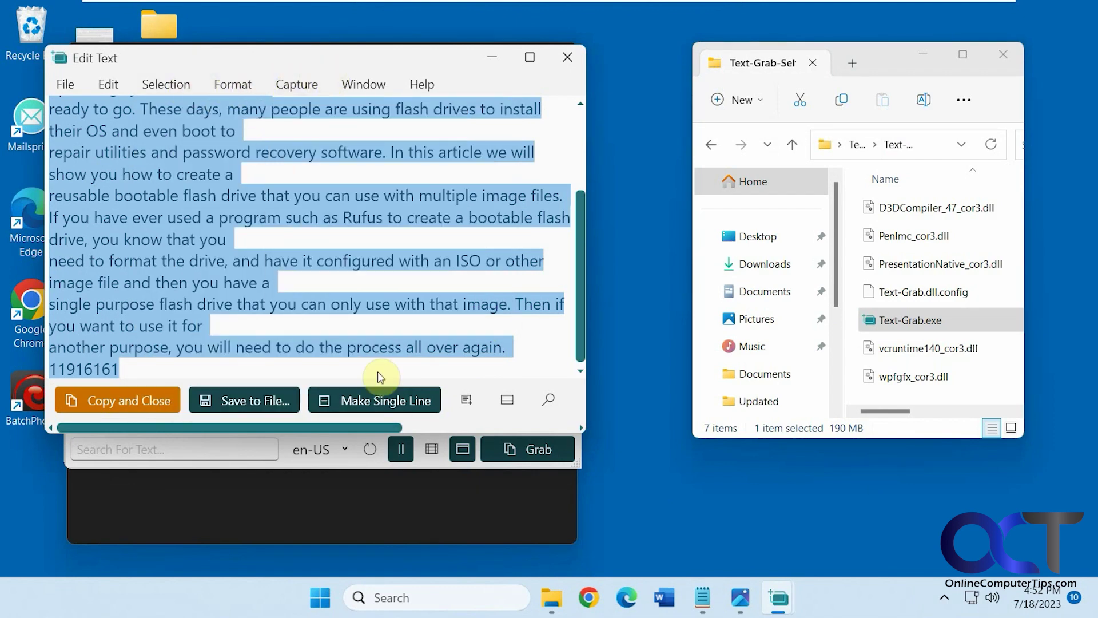
# Make the text a single line and replace Notepad's multi-line contents with it.
pyautogui.click(367, 403)
pyautogui.moveTo(278, 367); pyautogui.dragTo(7, 100)
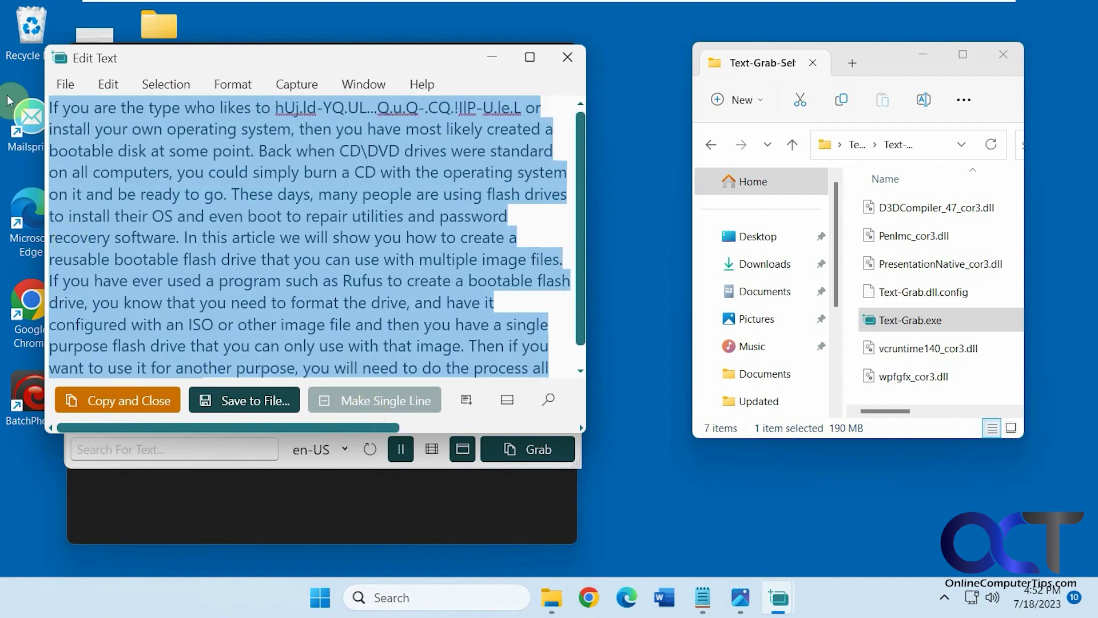
pyautogui.click(702, 597)
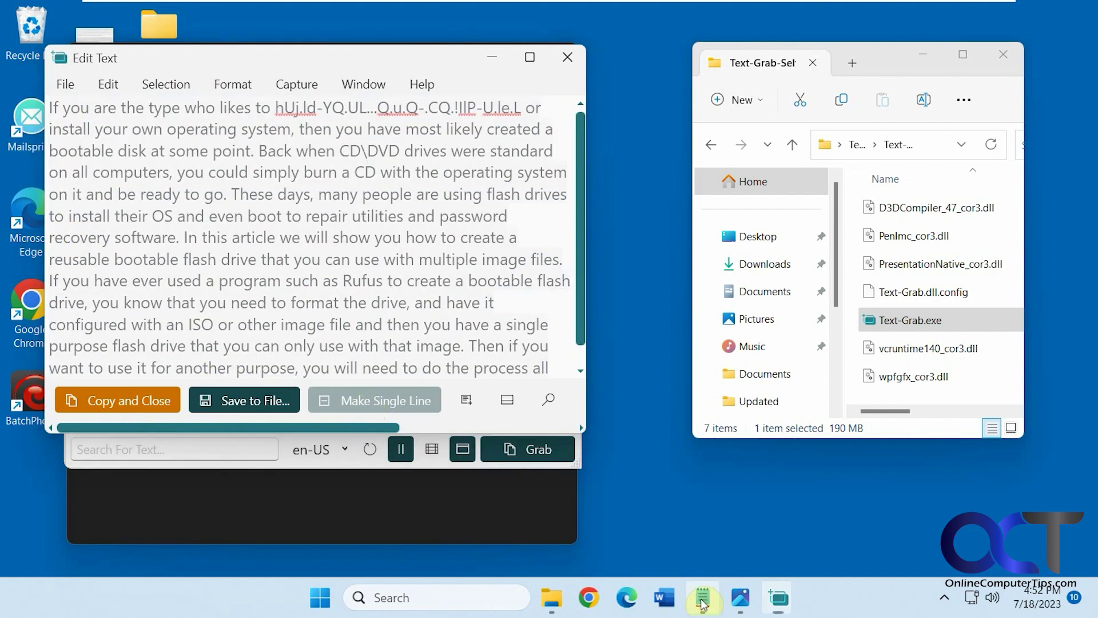
pyautogui.hotkey('ctrl', 'a')
pyautogui.hotkey('ctrl', 'c')
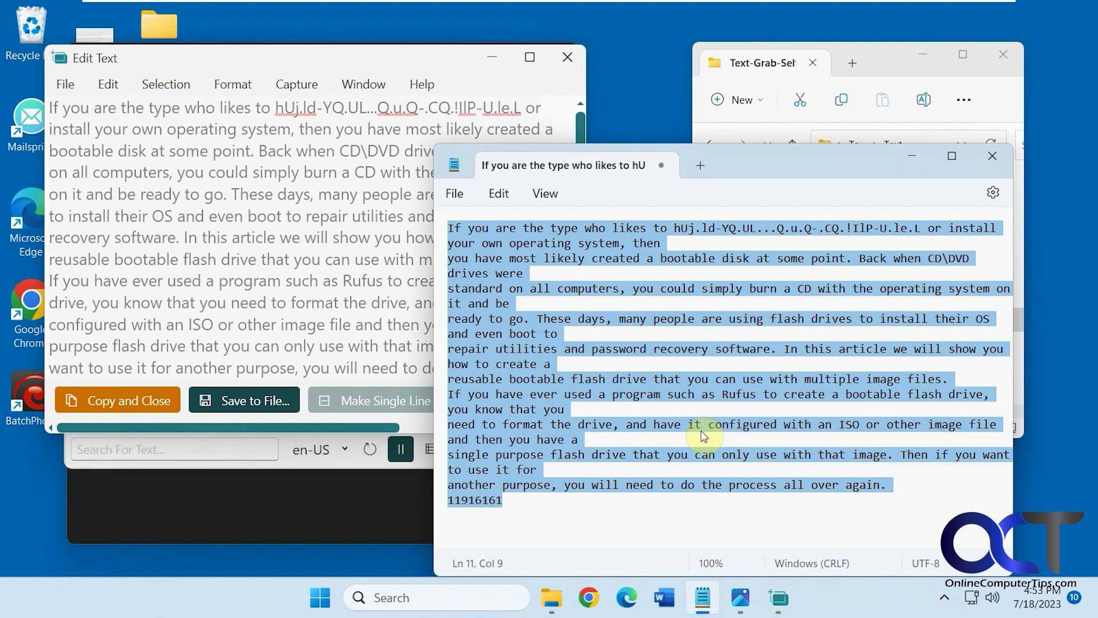
pyautogui.press('Delete')
pyautogui.hotkey('ctrl', 'v')
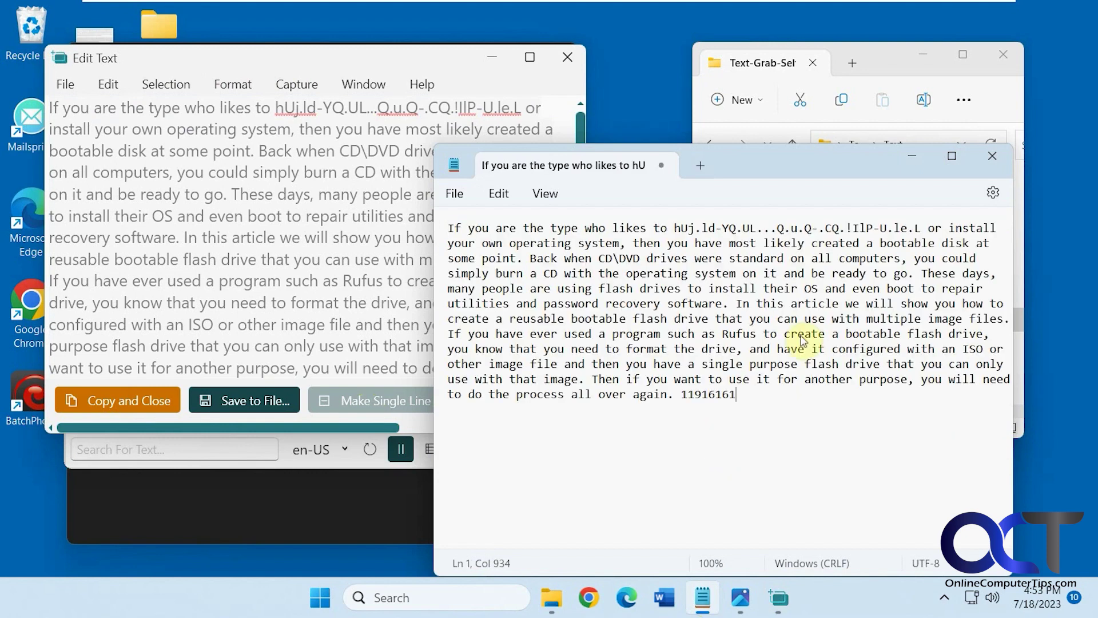
pyautogui.click(913, 156)
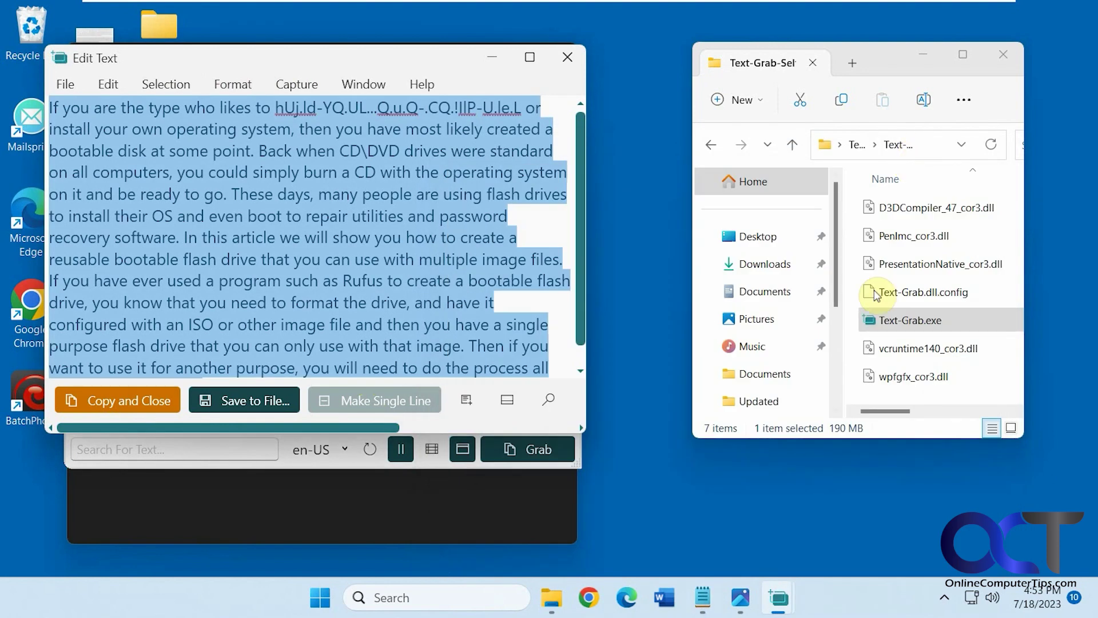
pyautogui.click(301, 87)
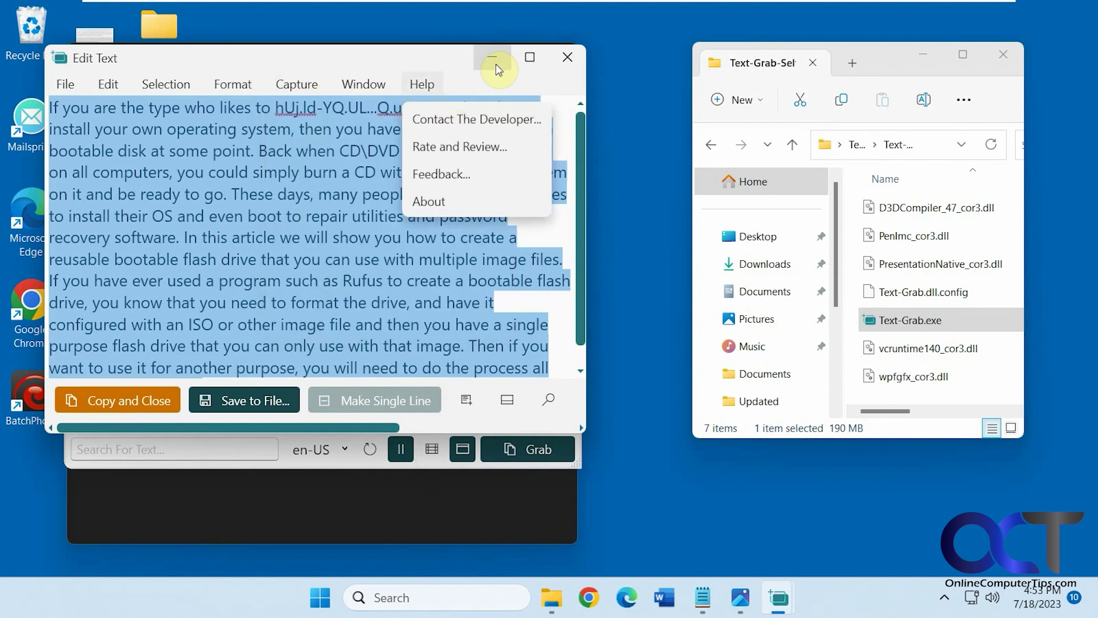
# Move Edit Text aside and close the Grab Frame window.
pyautogui.click(466, 85)
pyautogui.moveTo(417, 54); pyautogui.dragTo(846, 162)
pyautogui.click(417, 166)
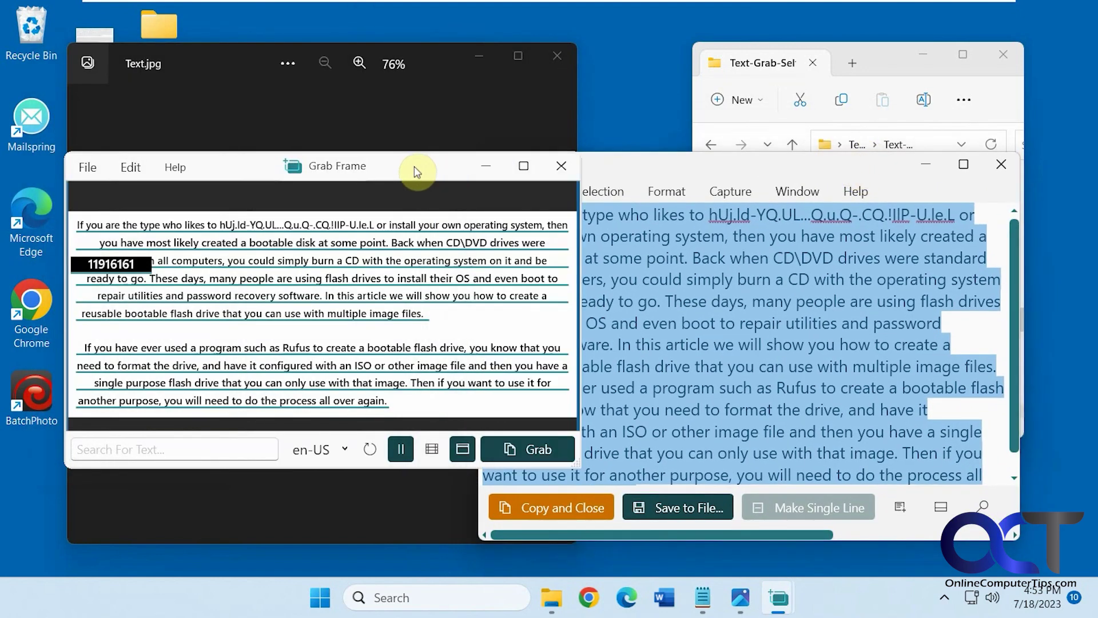
pyautogui.click(562, 167)
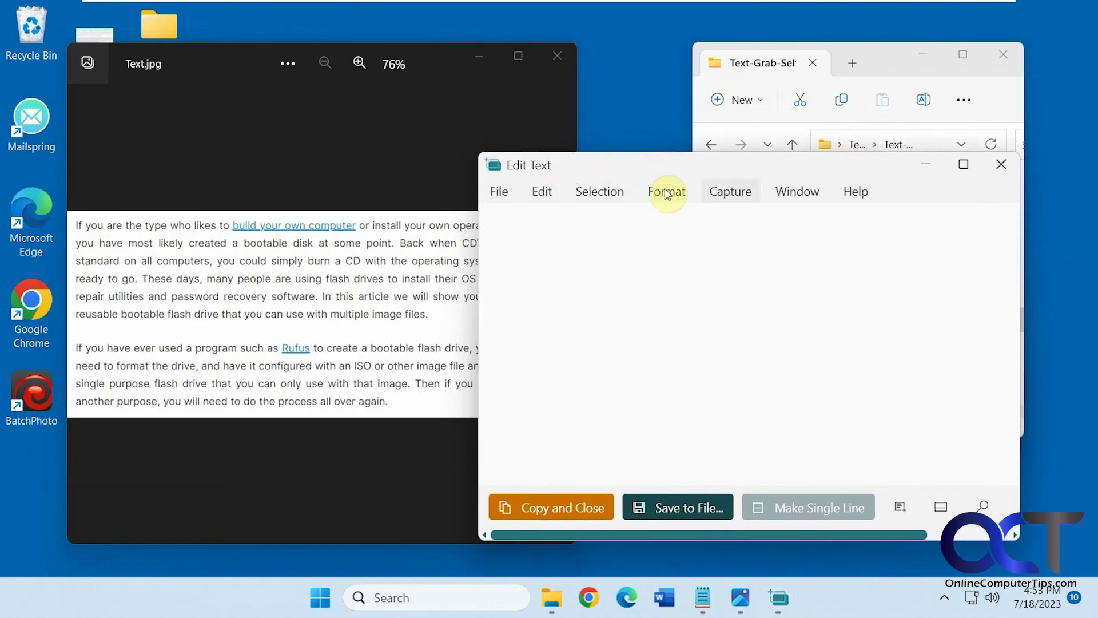
# Start a Capture > Fullscreen grab with a 2 second delay over Text.jpg.
pyautogui.click(728, 192)
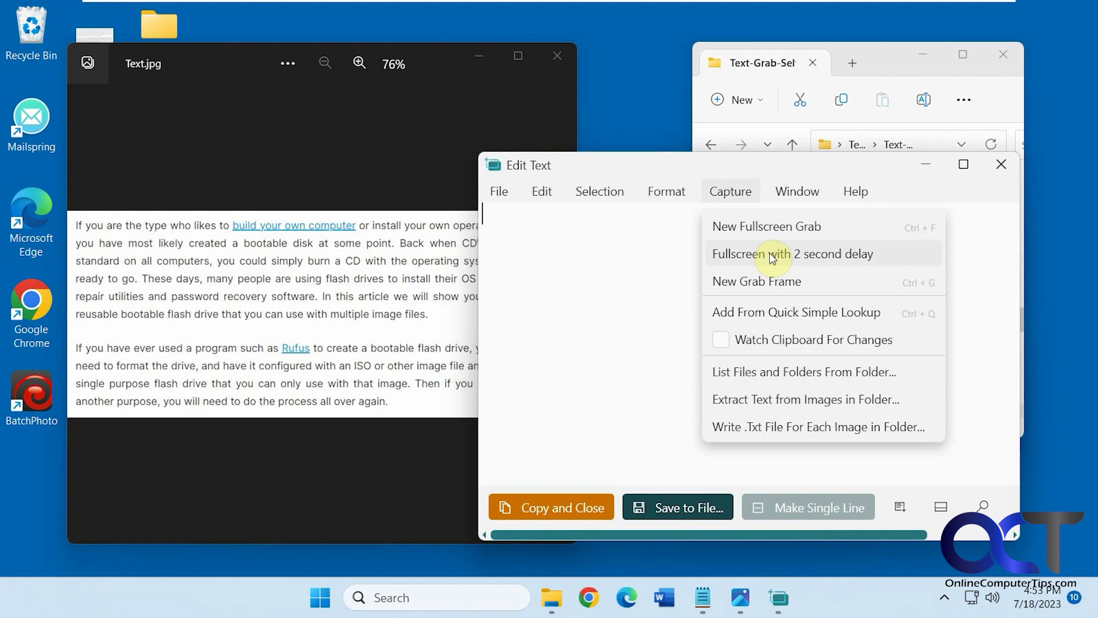
pyautogui.click(772, 258)
pyautogui.click(462, 124)
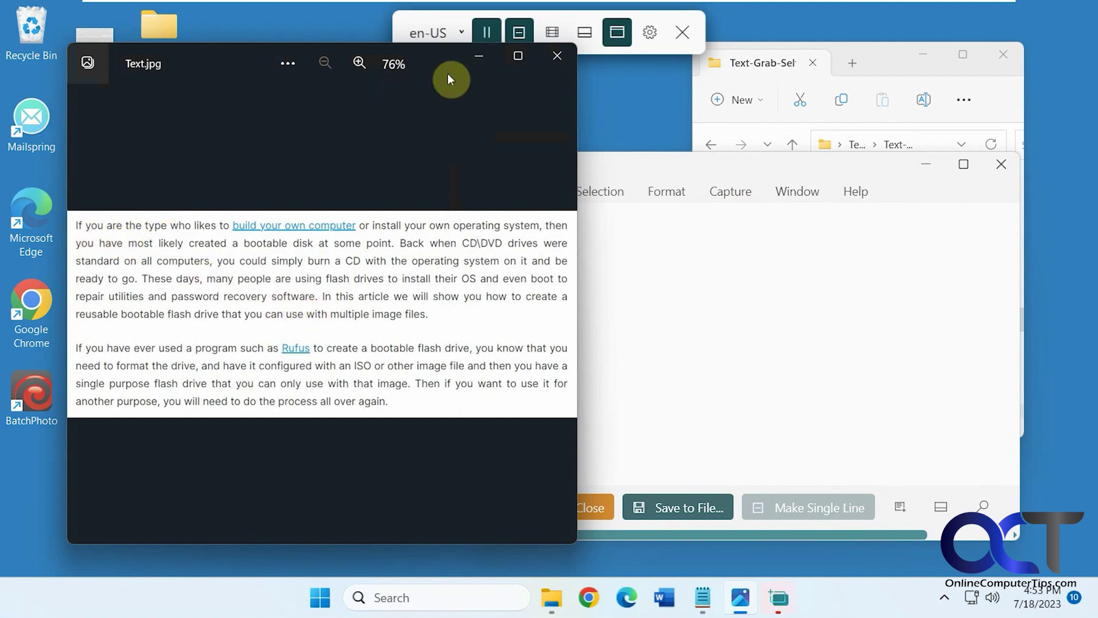
# Turn Freeze off and box both article paragraphs to OCR them into Edit Text.
pyautogui.moveTo(431, 53); pyautogui.dragTo(455, 81)
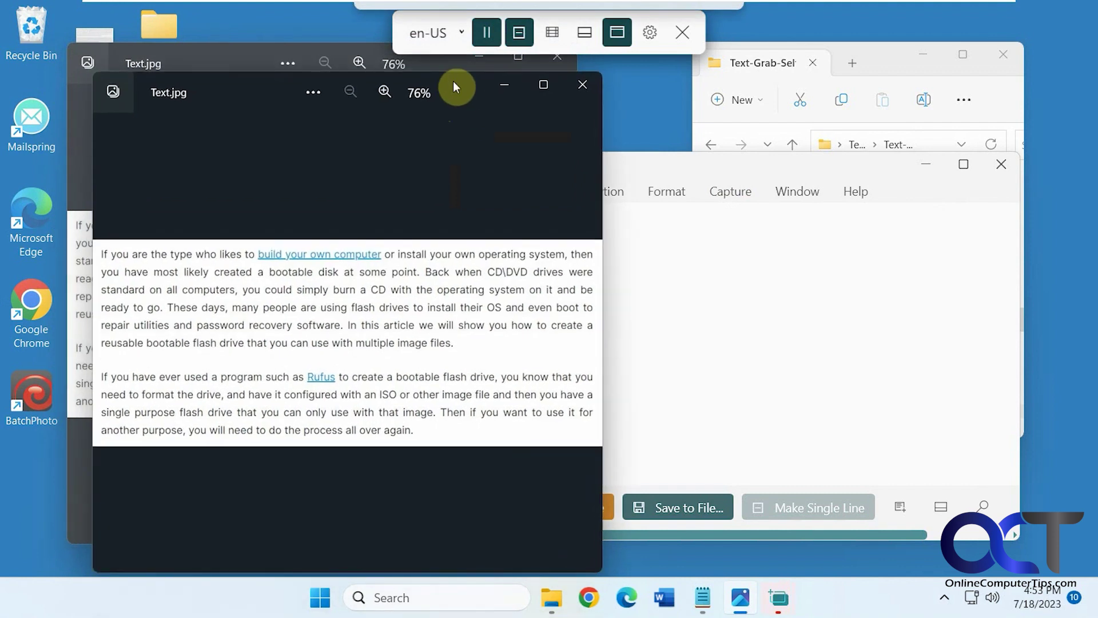
pyautogui.click(488, 34)
pyautogui.moveTo(97, 243); pyautogui.dragTo(583, 434)
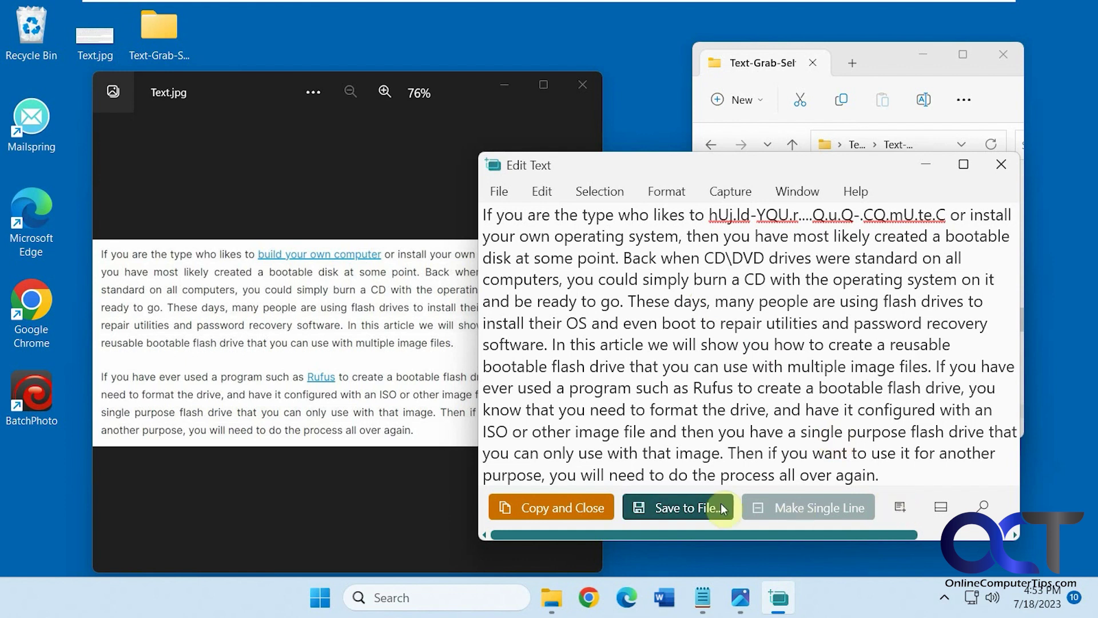
# Send the grabbed text to Edit Text, cancel a new screen grab, then close Edit Text and Grab Frame.
pyautogui.click(941, 509)
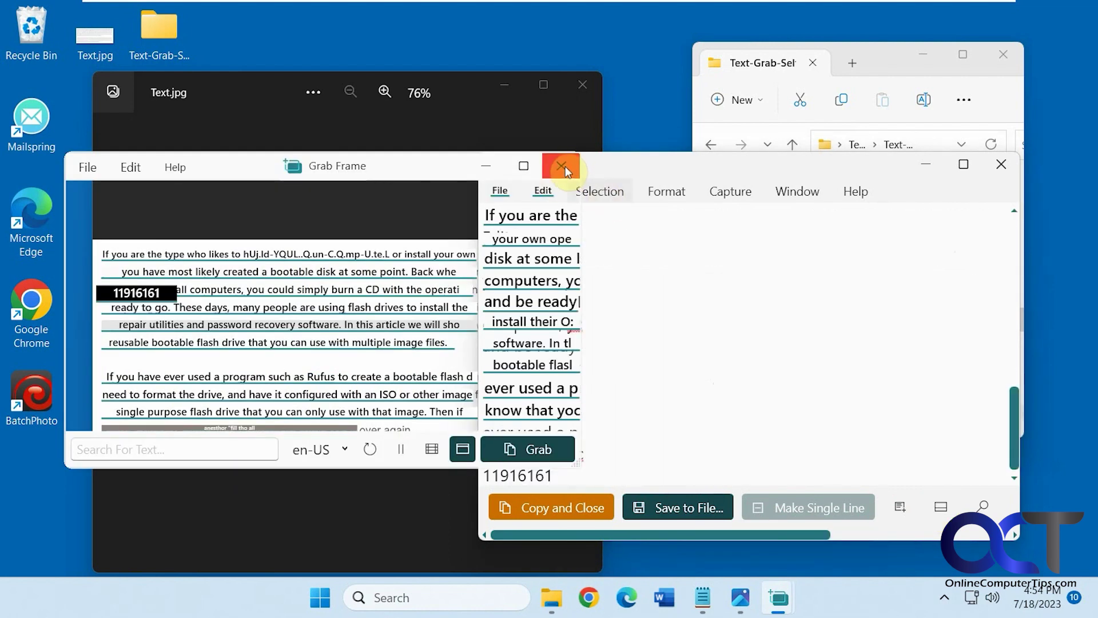
pyautogui.click(927, 166)
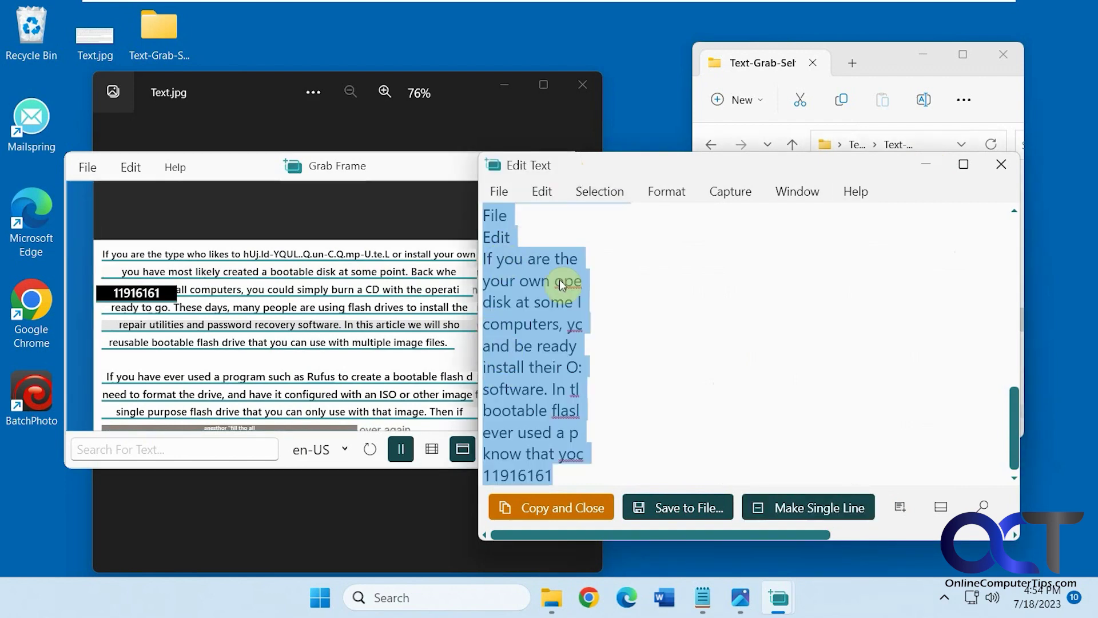
pyautogui.click(899, 506)
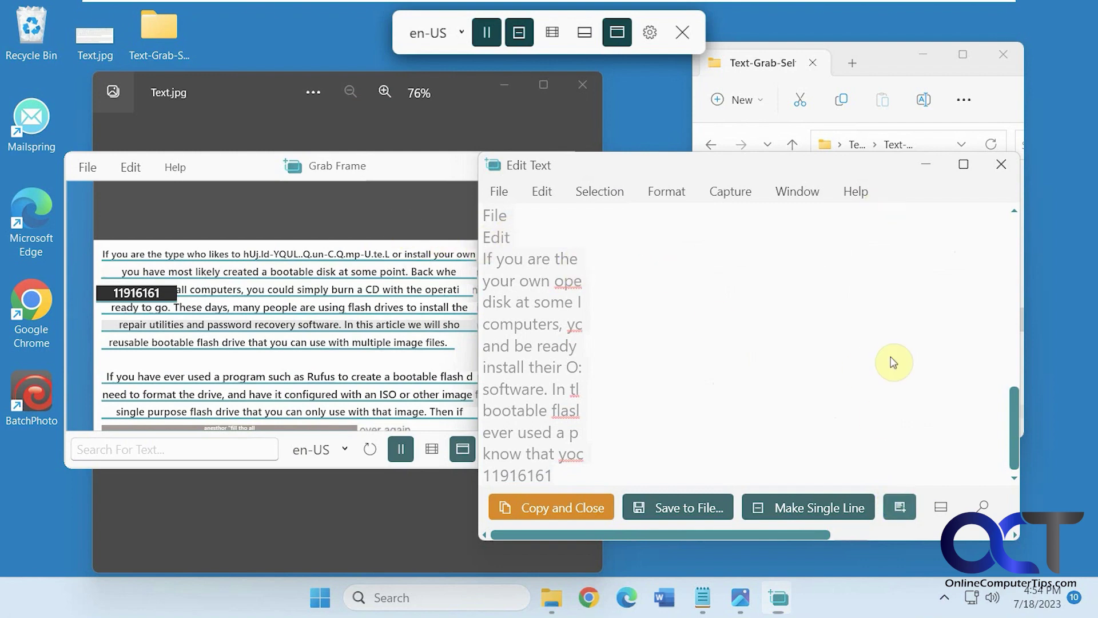
pyautogui.press('Escape')
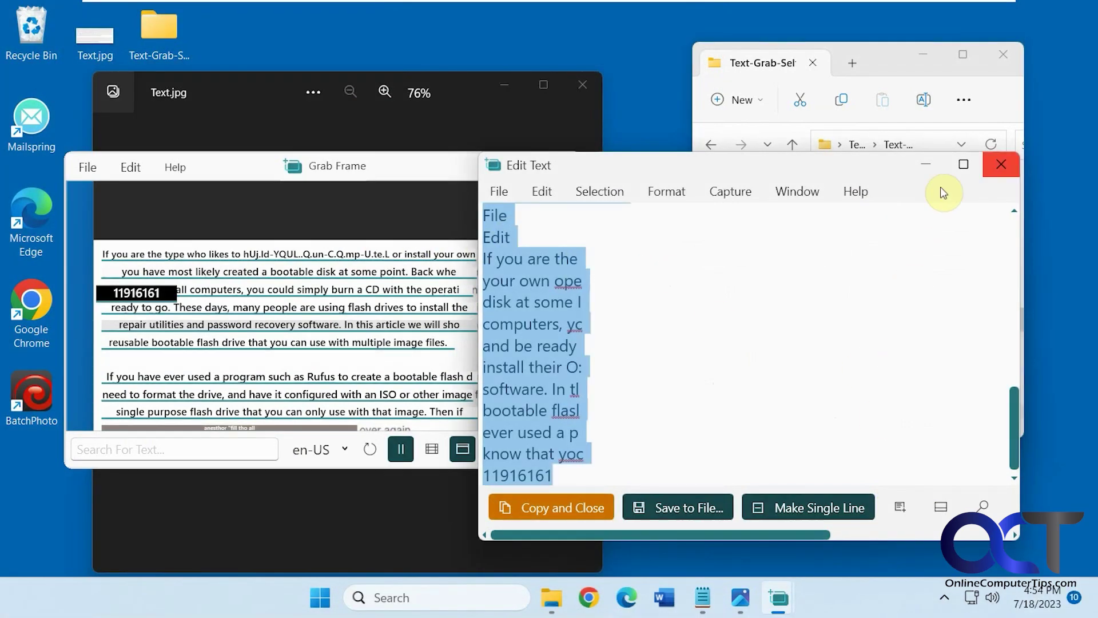
pyautogui.click(1001, 164)
pyautogui.click(560, 170)
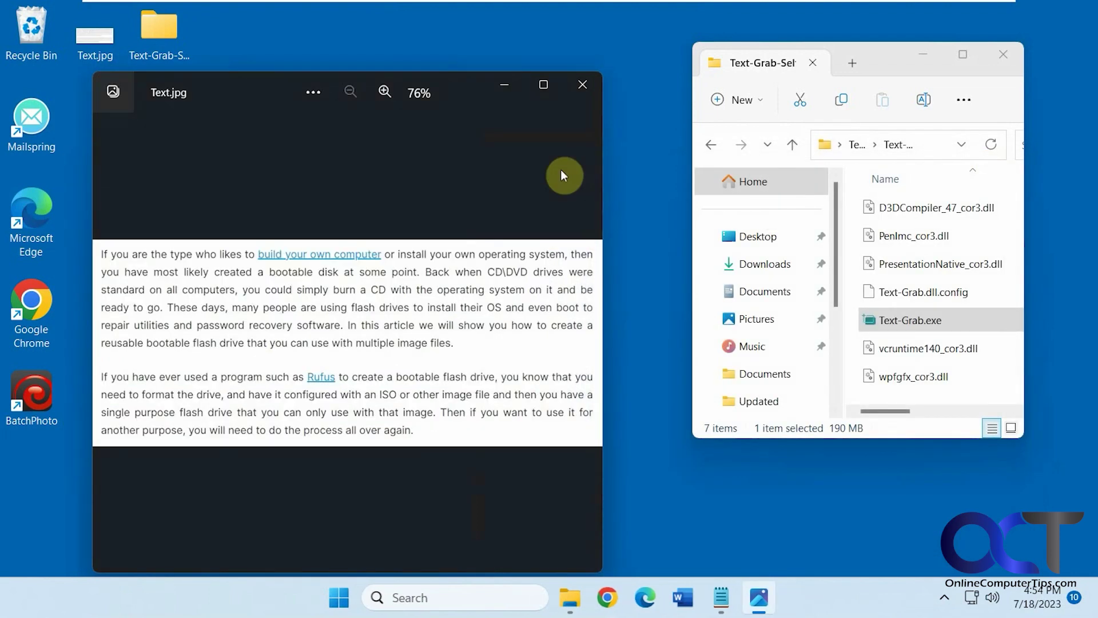
# Relaunch Text-Grab.exe, enlarge the Grab Frame over both paragraphs, and open File > Text Grab Settings.
pyautogui.doubleClick(925, 321)
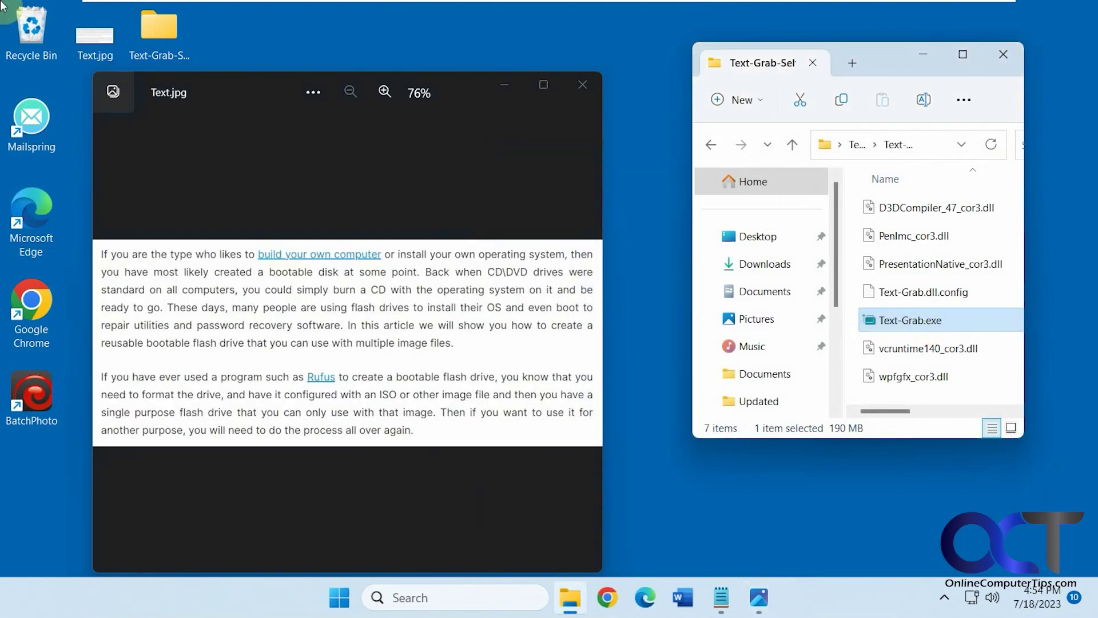
pyautogui.moveTo(578, 466); pyautogui.dragTo(621, 500)
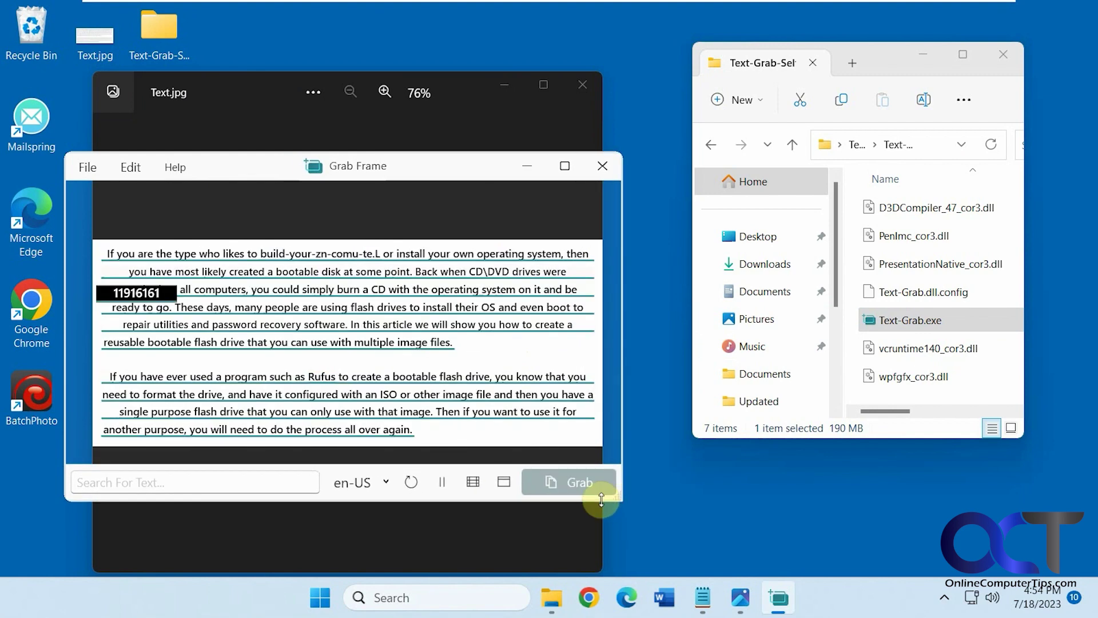
pyautogui.click(137, 172)
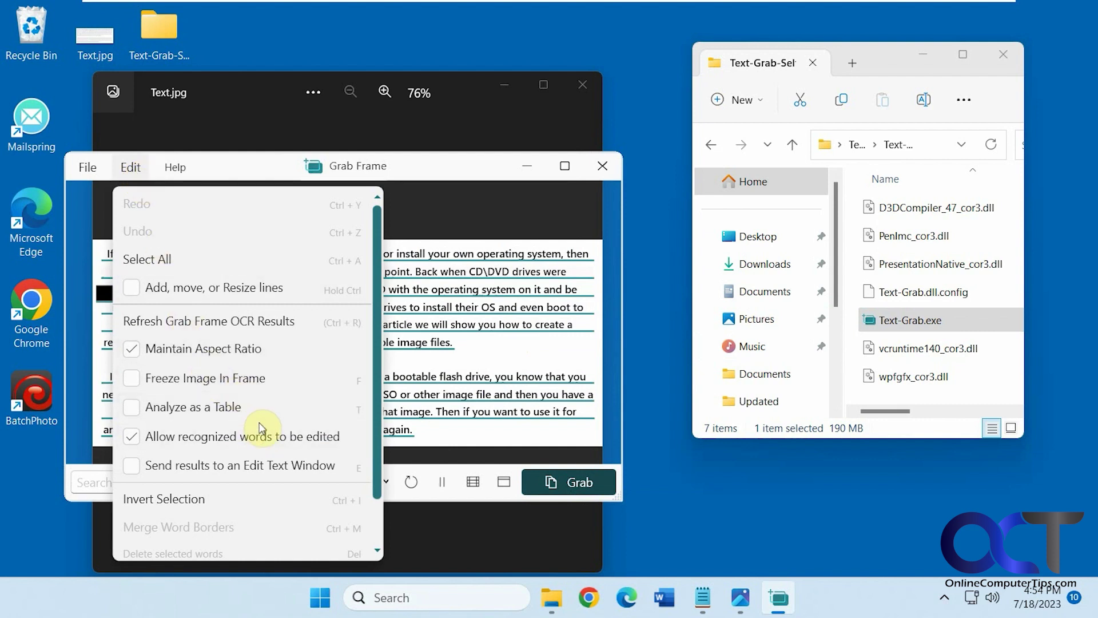
pyautogui.click(92, 167)
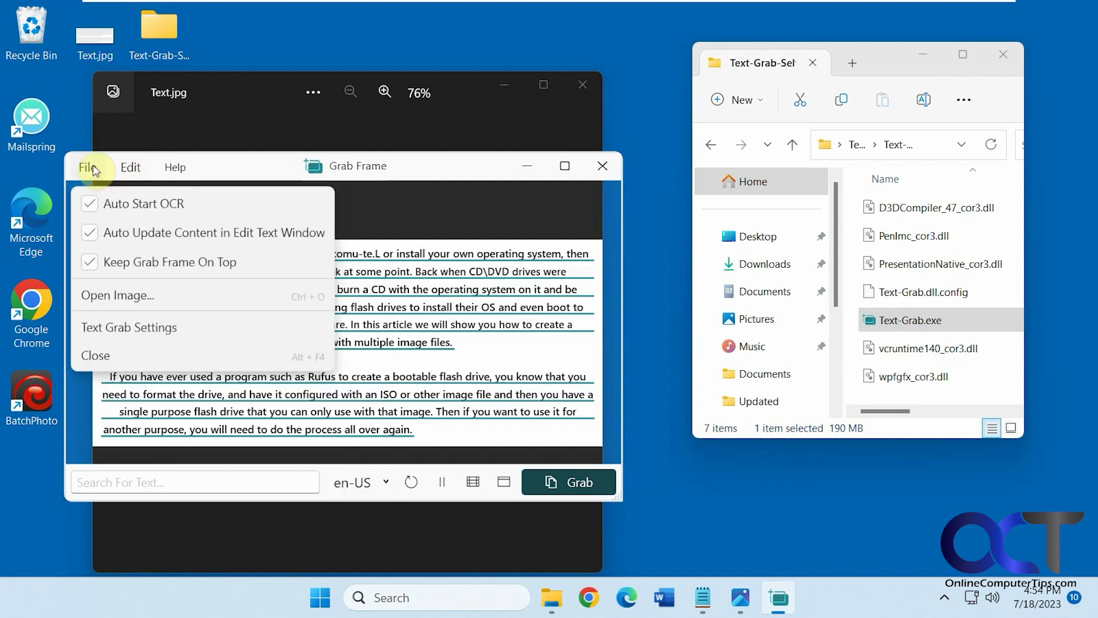
pyautogui.click(129, 327)
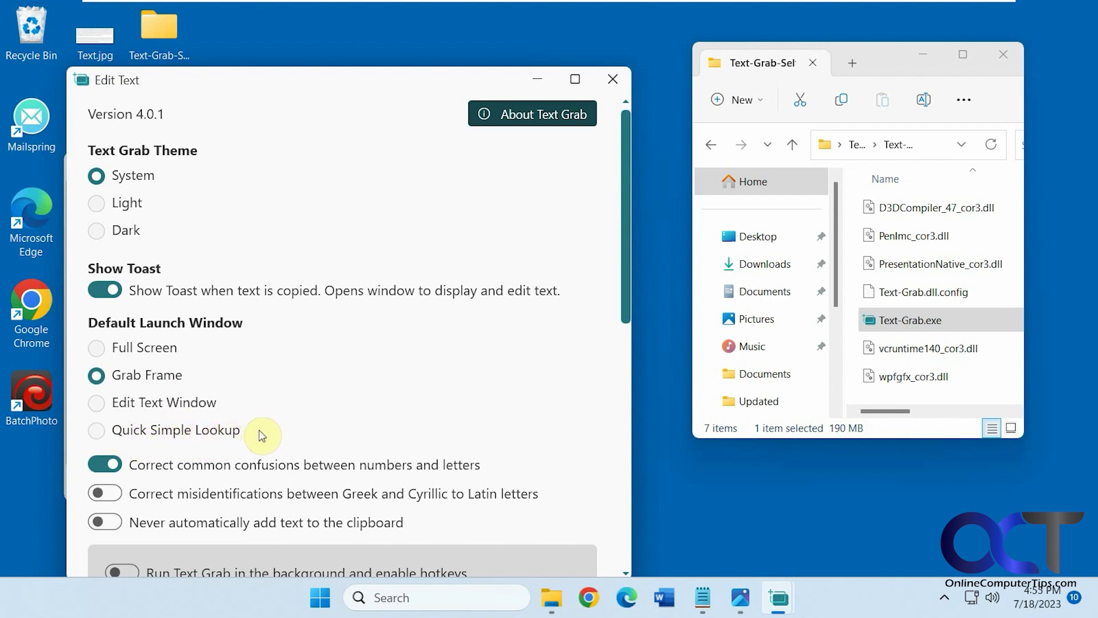
# Choose Quick Simple Lookup under Default Launch Window, then Save and Close.
pyautogui.scroll(-5, 277, 418)
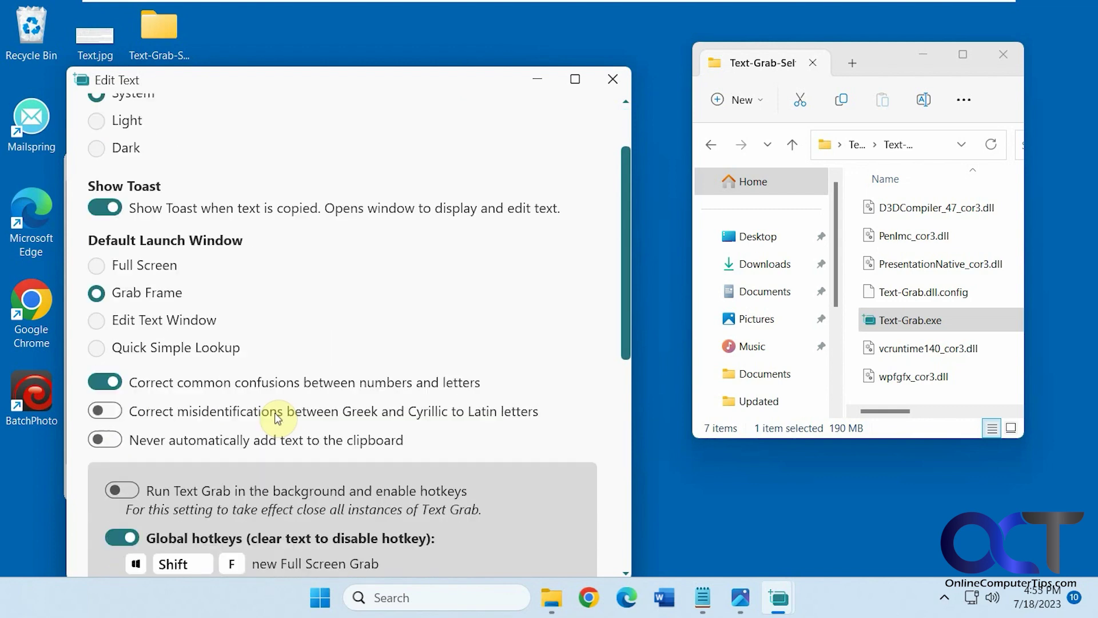
pyautogui.scroll(-1, 275, 411)
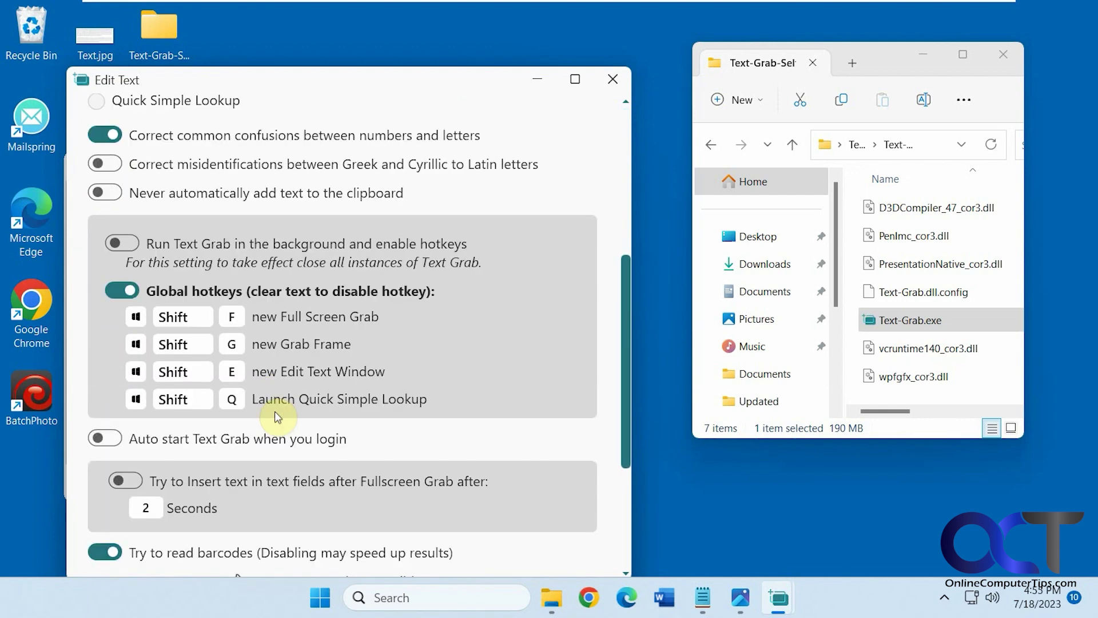
pyautogui.scroll(-2, 247, 417)
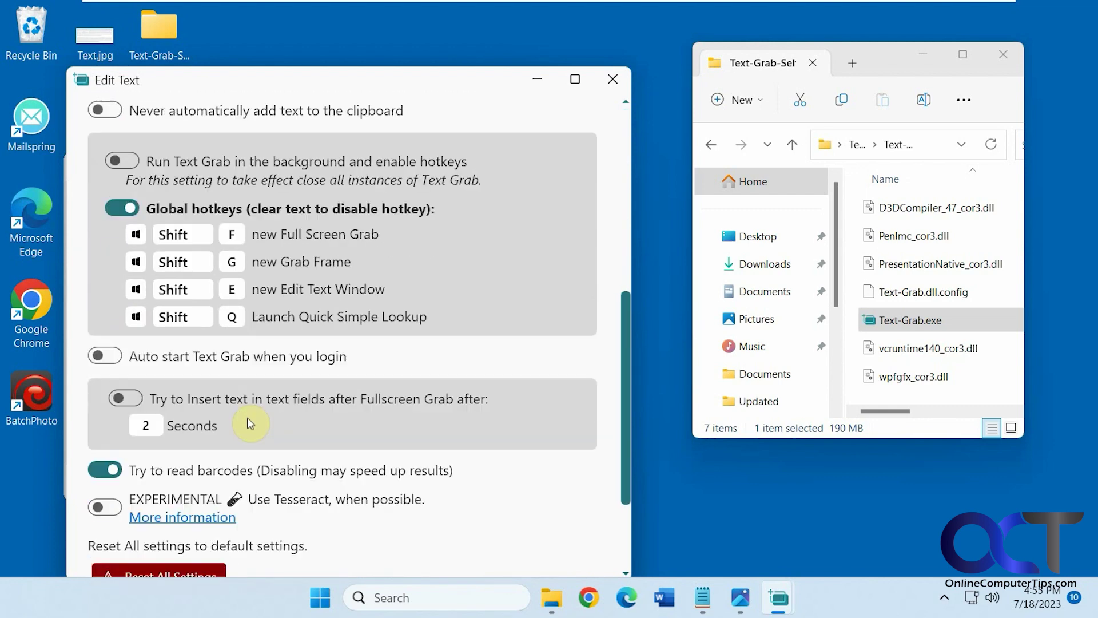
pyautogui.scroll(-2, 248, 409)
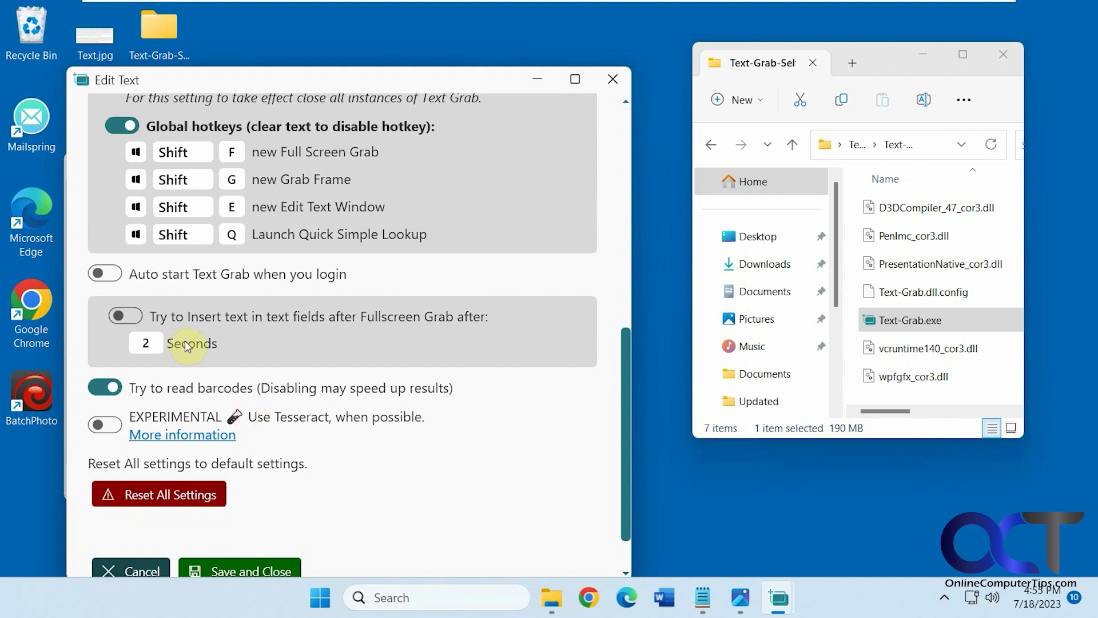
pyautogui.scroll(-1, 250, 409)
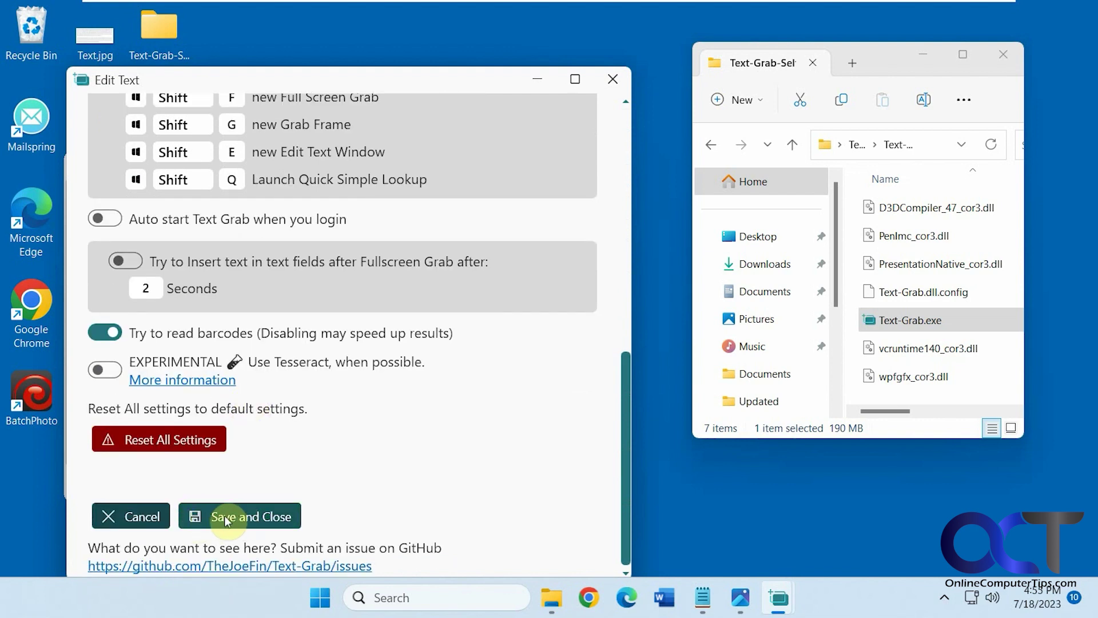
pyautogui.scroll(7, 400, 499)
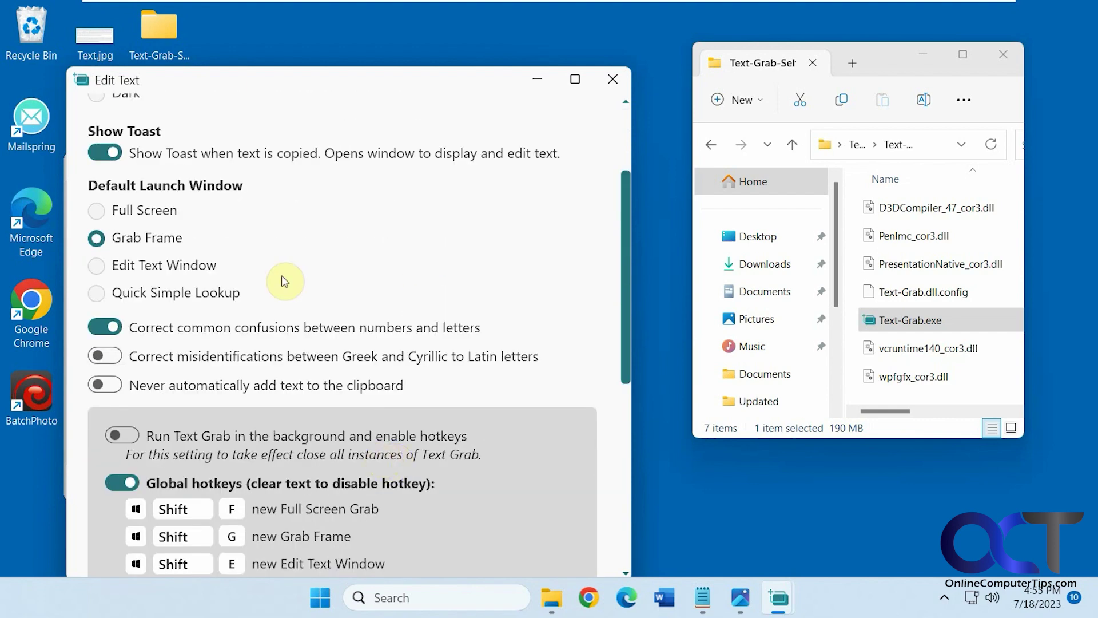
pyautogui.click(213, 295)
pyautogui.scroll(-6, 423, 354)
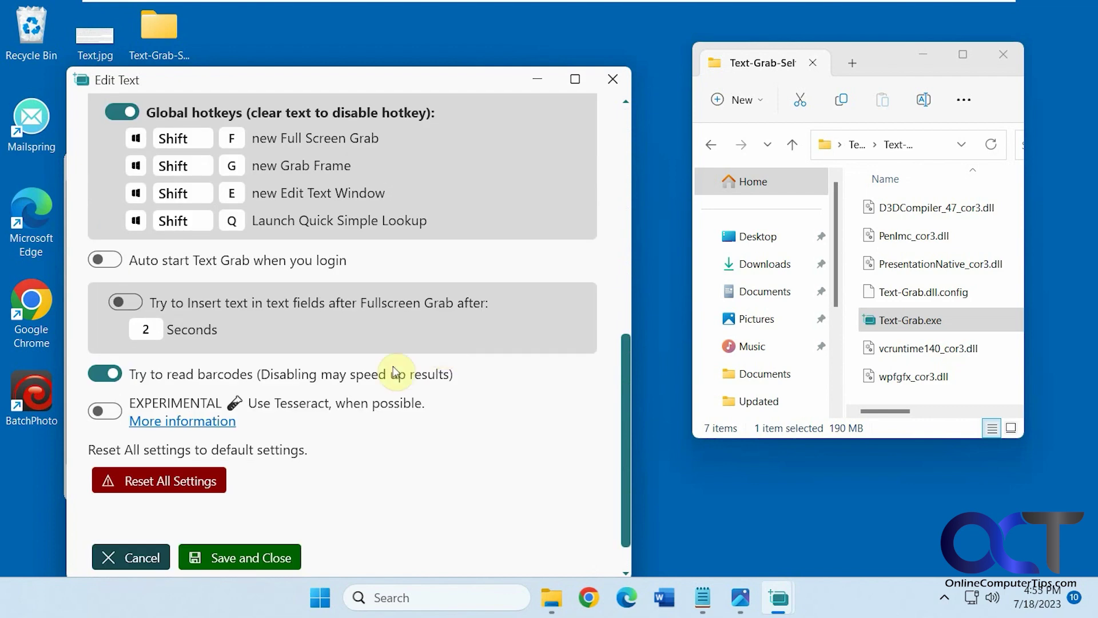
pyautogui.click(219, 564)
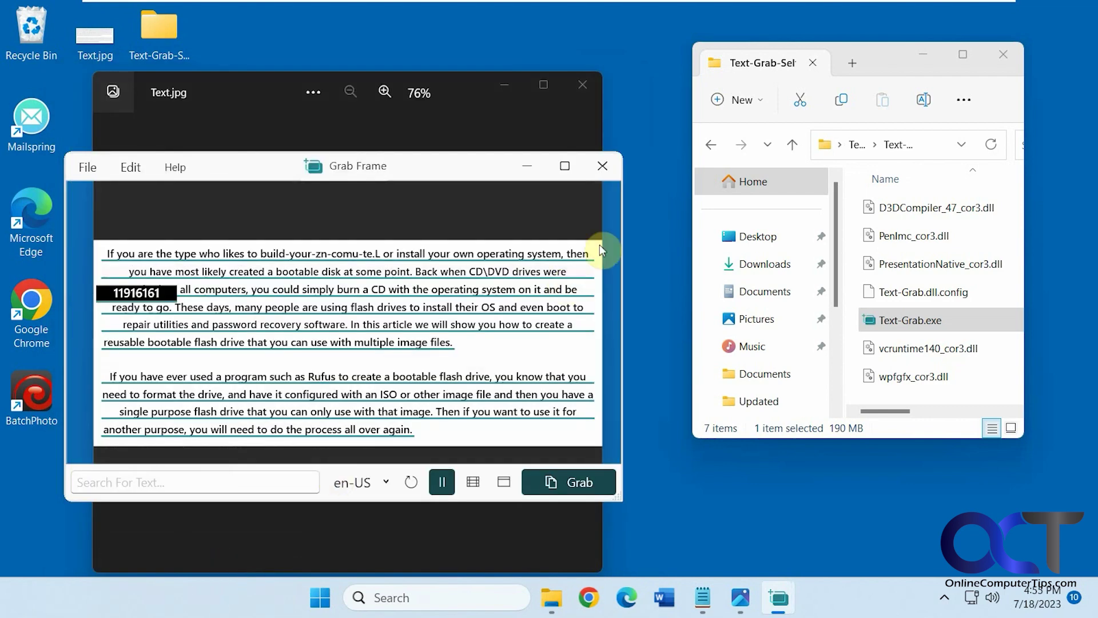
# Relaunch Text Grab into Quick Simple Lookup and import Sample.csv into the lookup table.
pyautogui.click(598, 166)
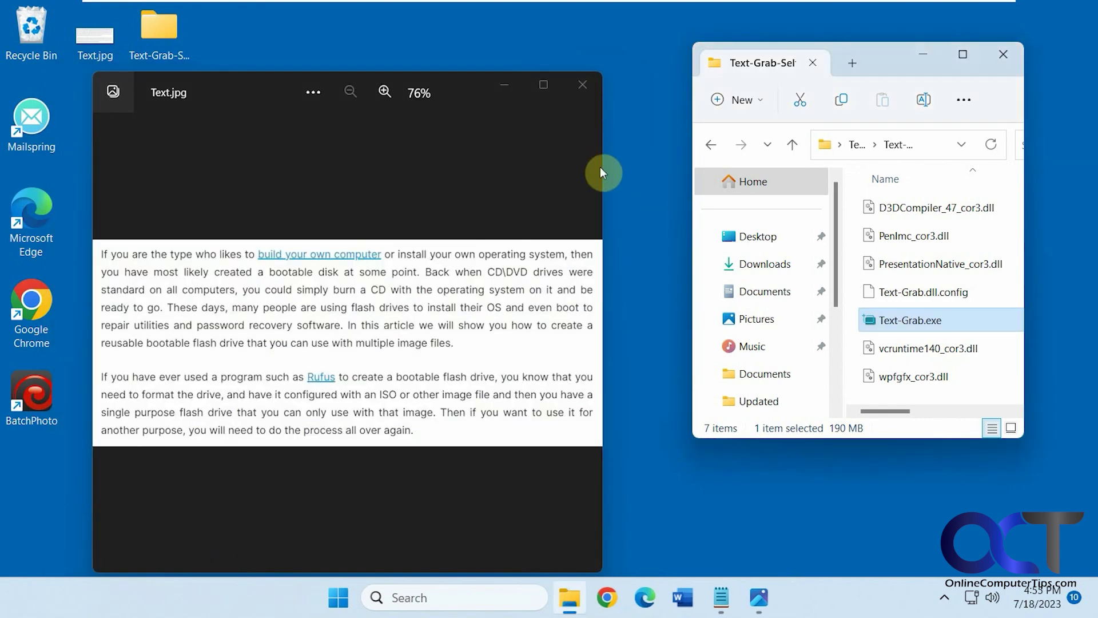
pyautogui.doubleClick(914, 325)
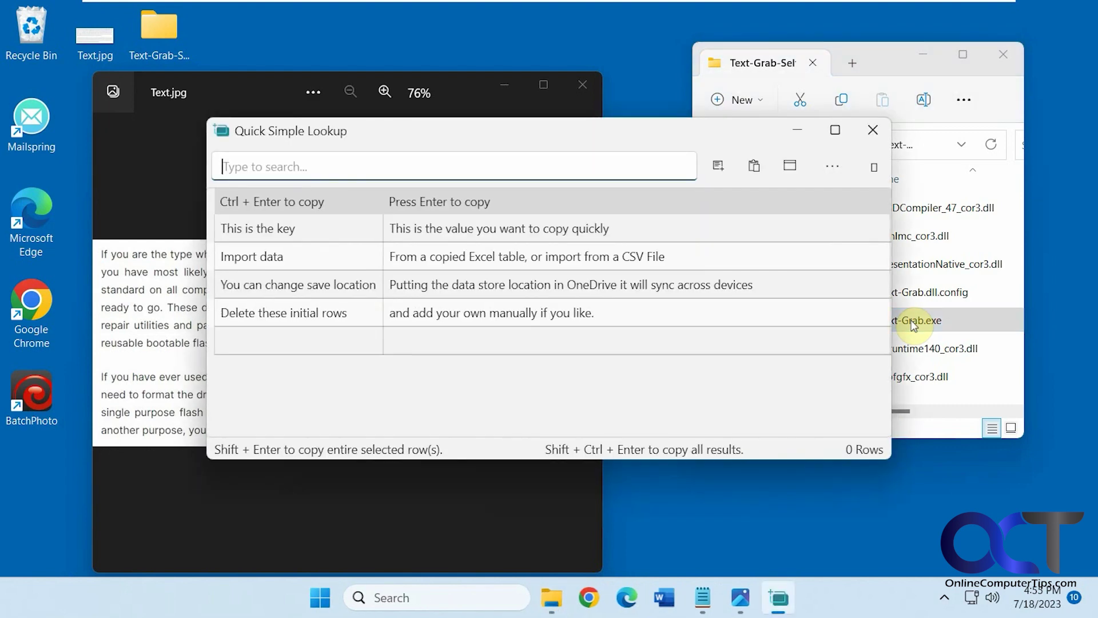
pyautogui.click(834, 168)
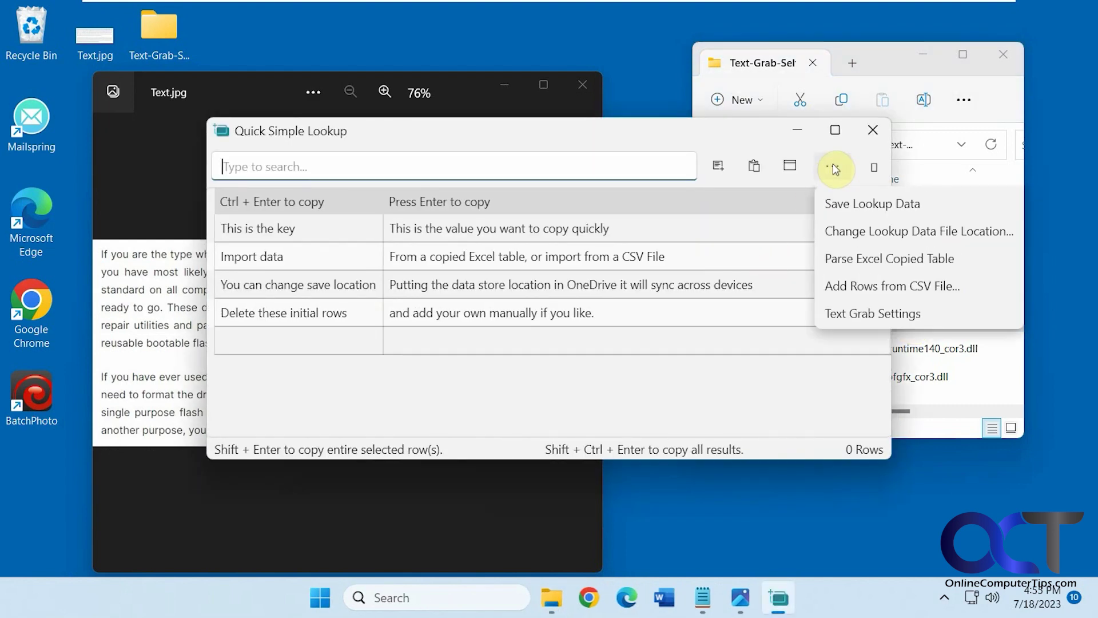
pyautogui.click(864, 286)
pyautogui.scroll(-3, 543, 363)
pyautogui.scroll(-2, 551, 369)
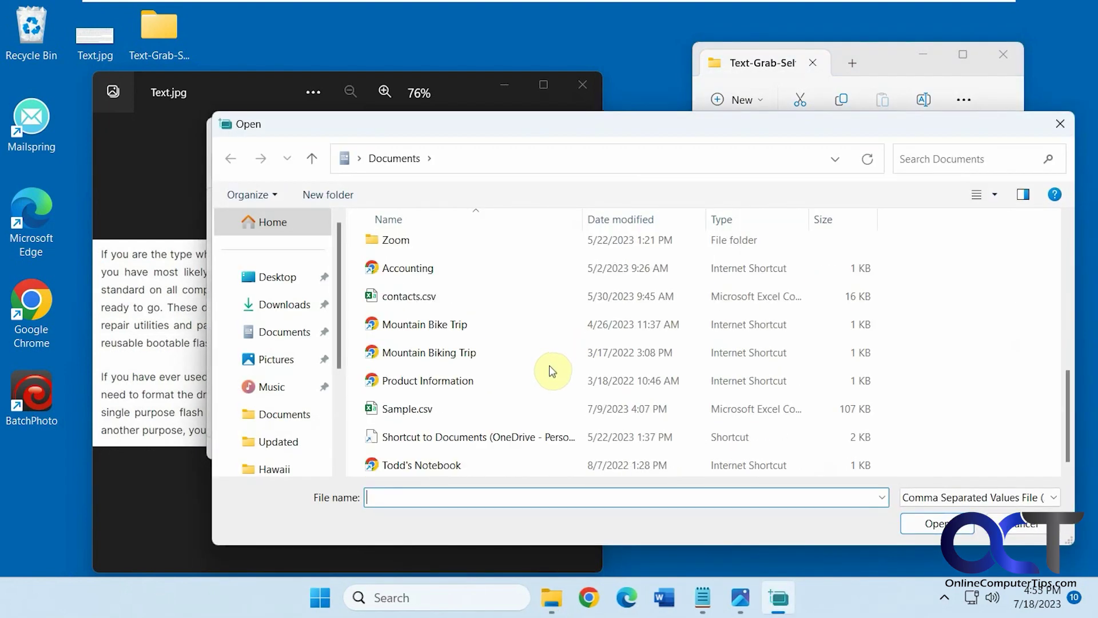
pyautogui.doubleClick(423, 408)
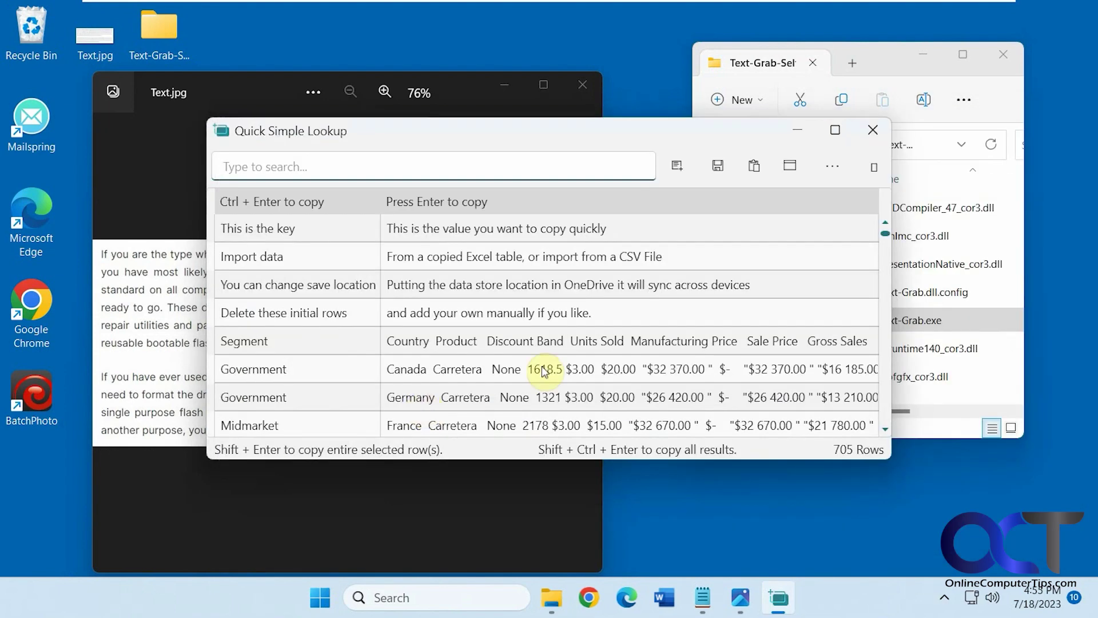
pyautogui.scroll(-3, 660, 309)
pyautogui.scroll(3, 658, 309)
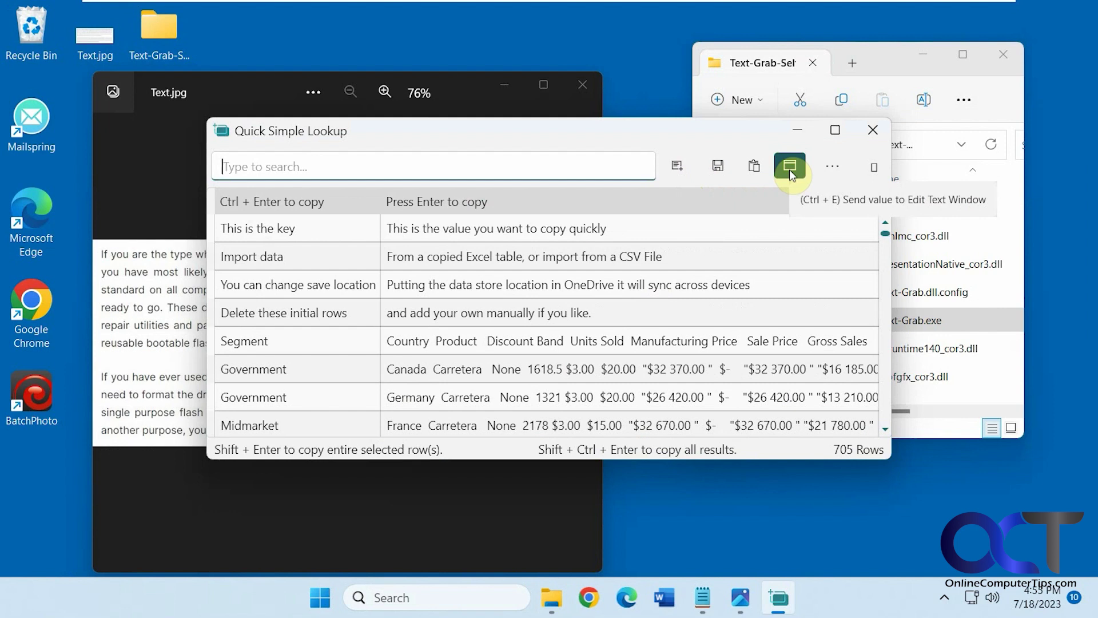
# Open Text Grab Settings from the lookup window's '...' overflow menu.
pyautogui.click(832, 171)
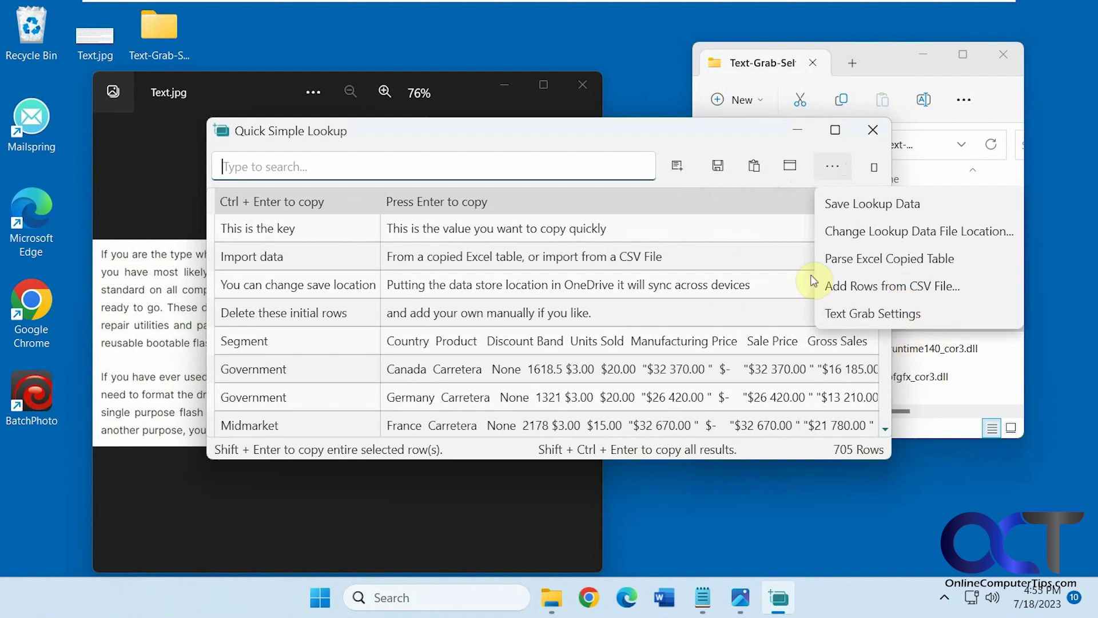
pyautogui.click(579, 130)
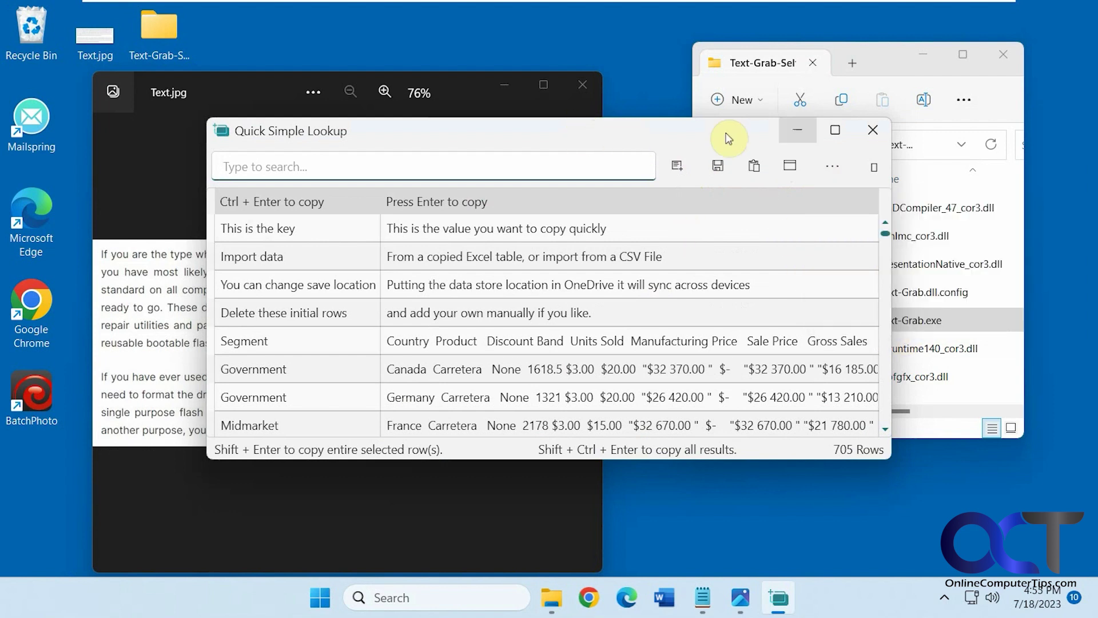
pyautogui.click(826, 171)
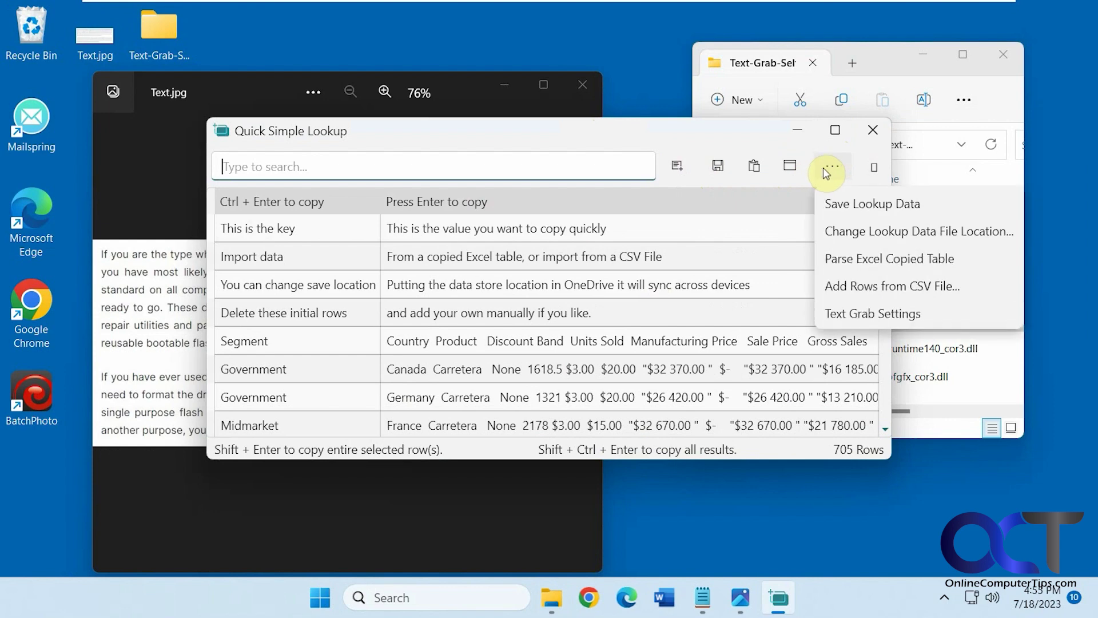
pyautogui.click(866, 313)
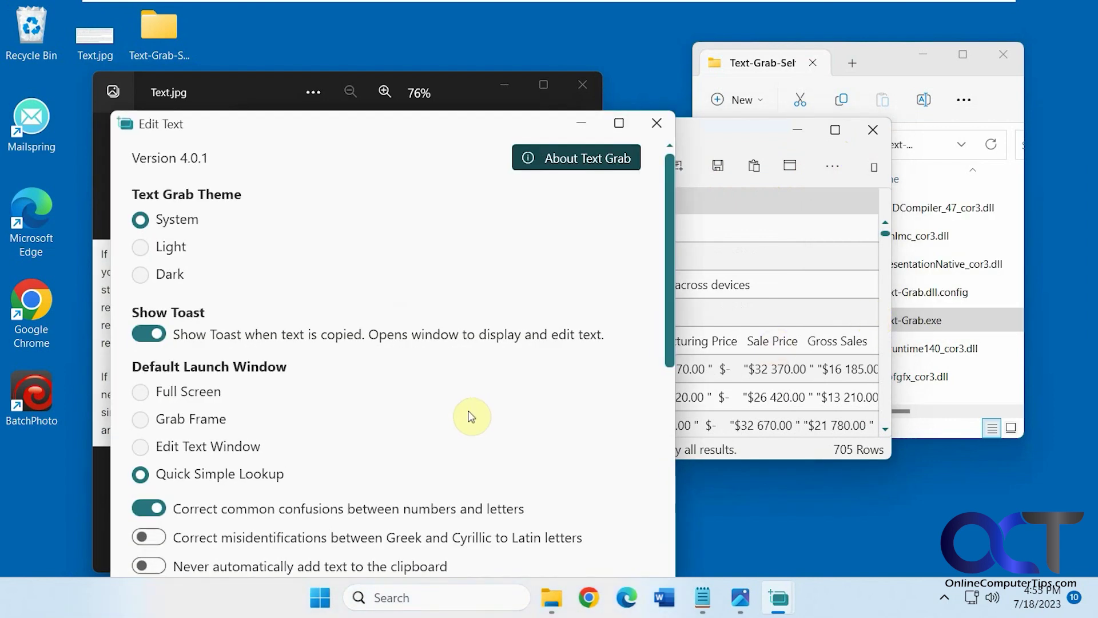
# Set Edit Text Window as the default launch window, save, and close Quick Simple Lookup.
pyautogui.click(213, 447)
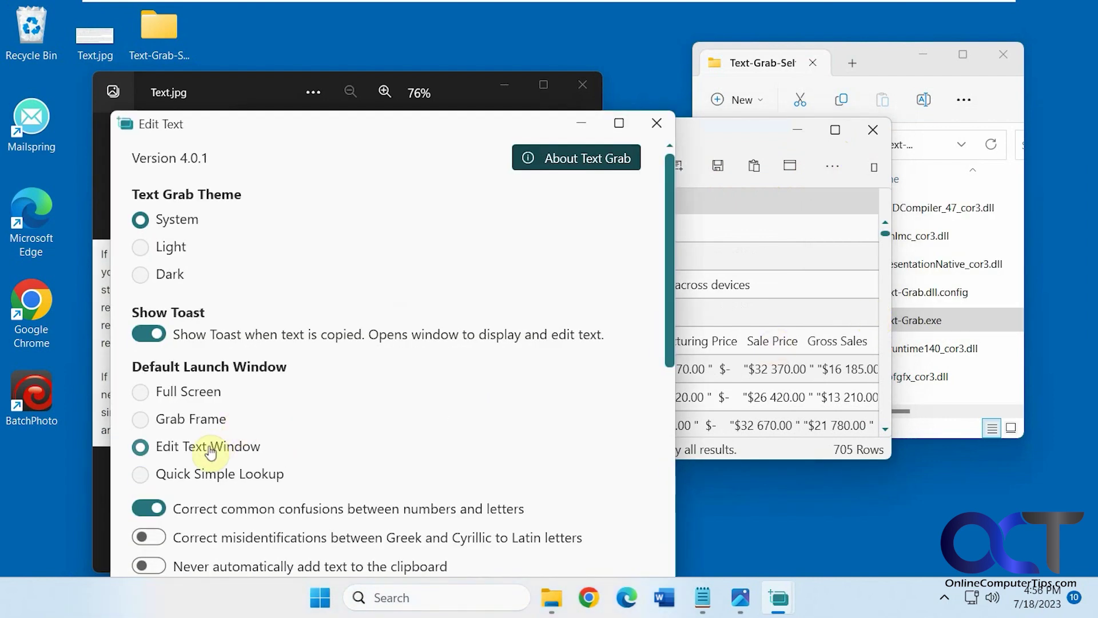
pyautogui.scroll(-3, 338, 446)
pyautogui.scroll(-7, 339, 449)
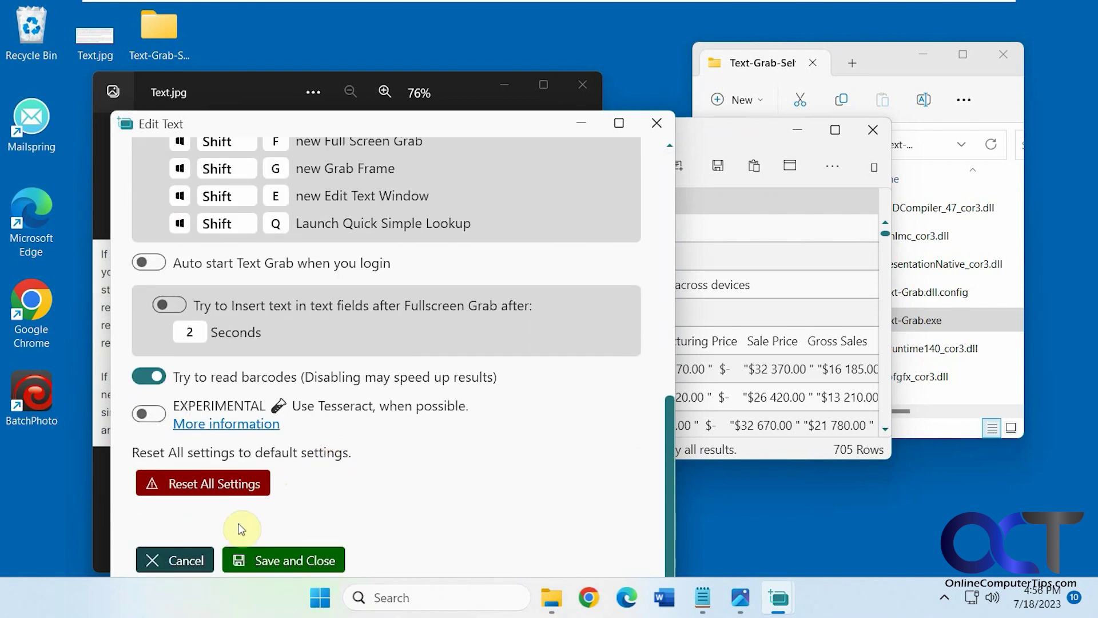
pyautogui.click(261, 543)
pyautogui.click(872, 127)
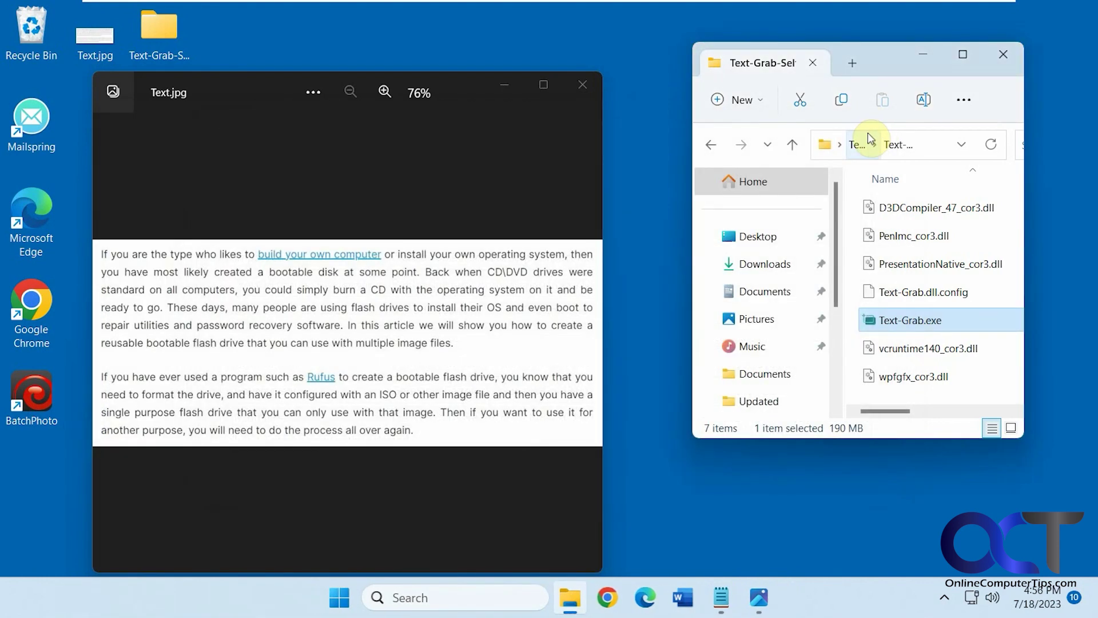
# Relaunch Text-Grab.exe into an empty Edit Text window, move it up-left, and browse its menus.
pyautogui.doubleClick(917, 317)
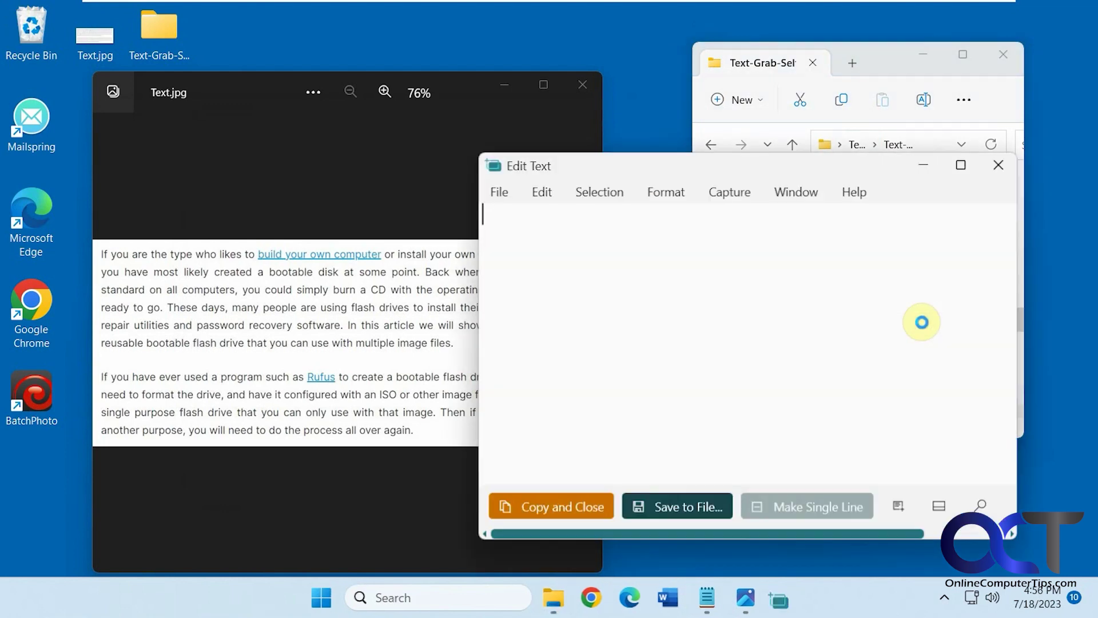
pyautogui.moveTo(892, 166); pyautogui.dragTo(699, 103)
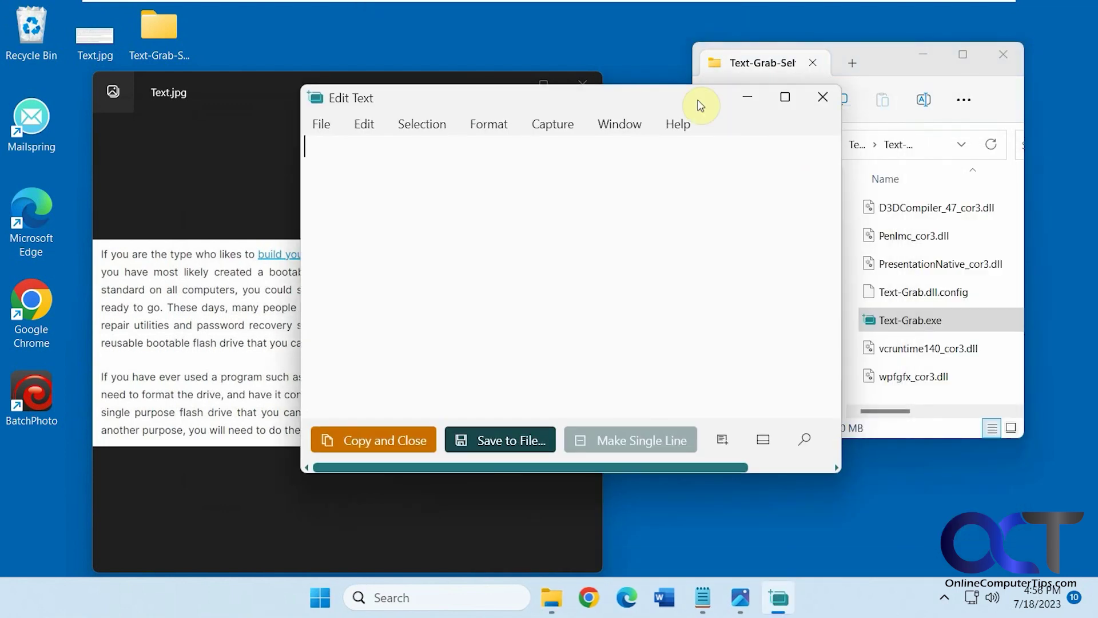
pyautogui.click(420, 130)
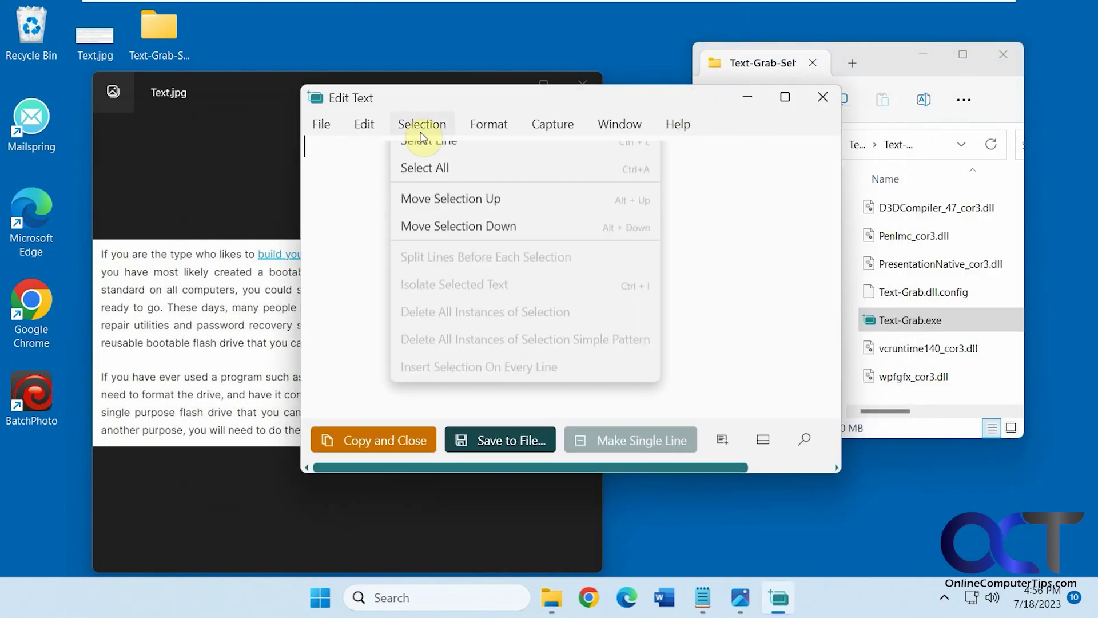
pyautogui.click(422, 135)
pyautogui.click(493, 130)
pyautogui.moveTo(514, 124)
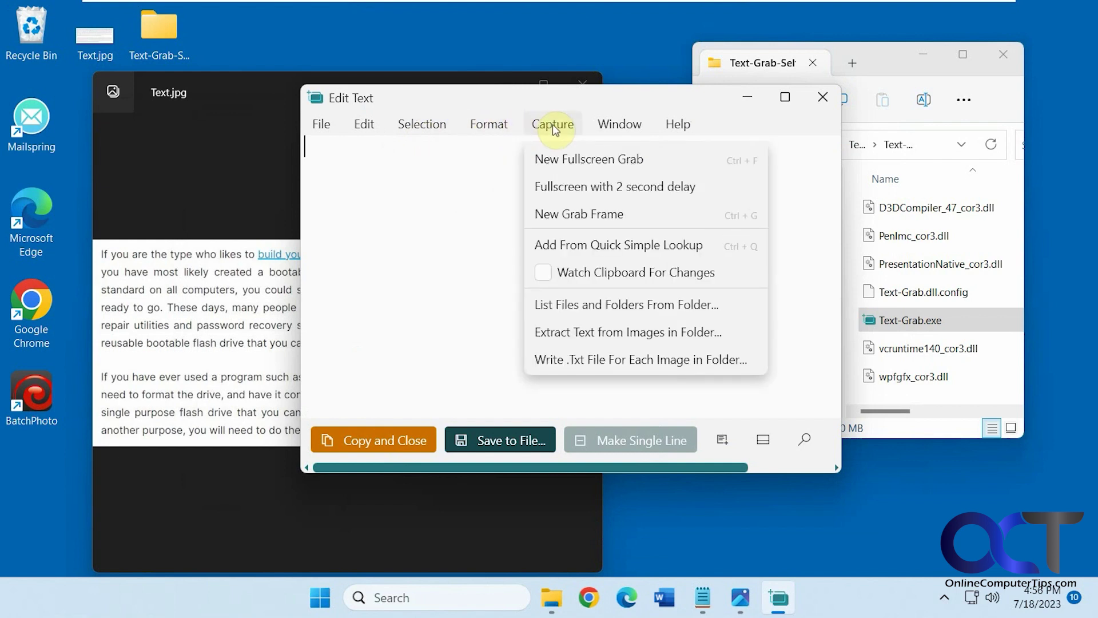
pyautogui.moveTo(598, 126)
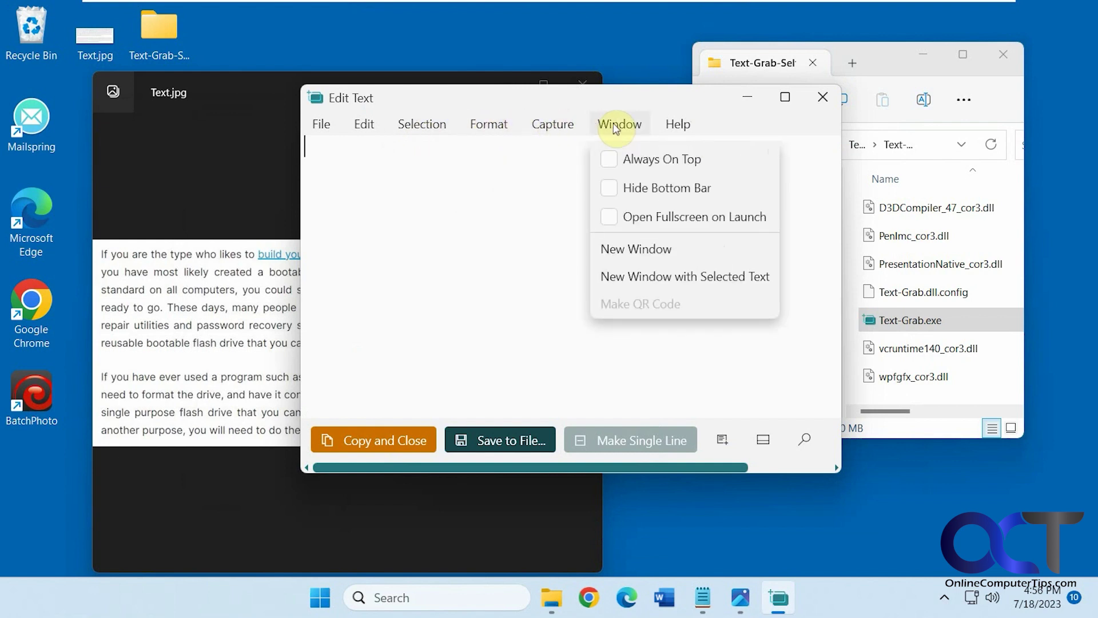
pyautogui.moveTo(552, 125)
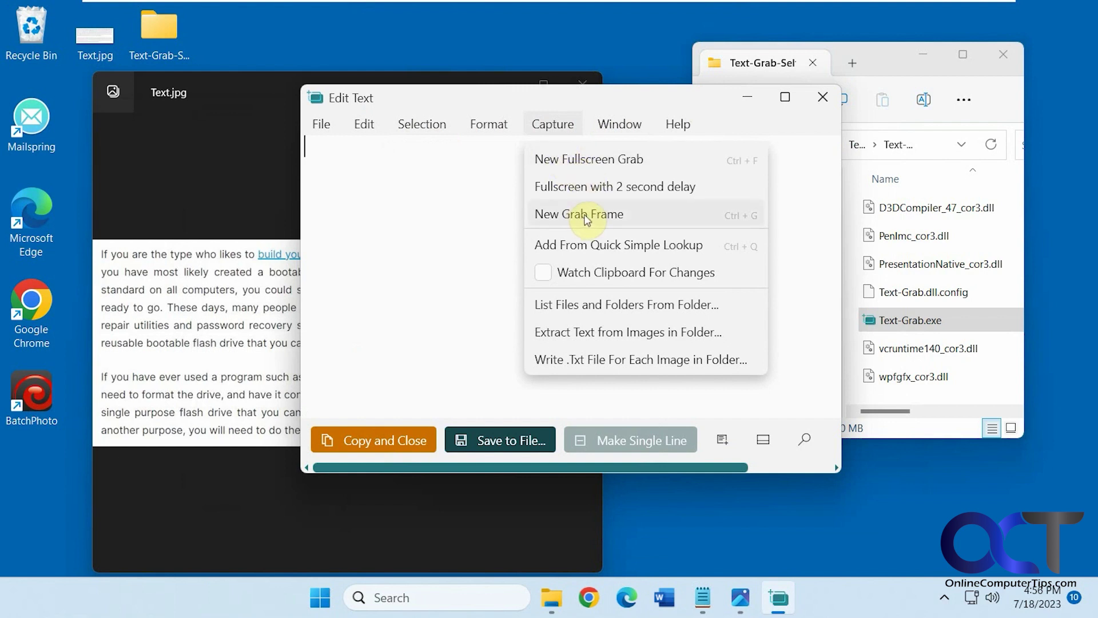
pyautogui.moveTo(635, 129)
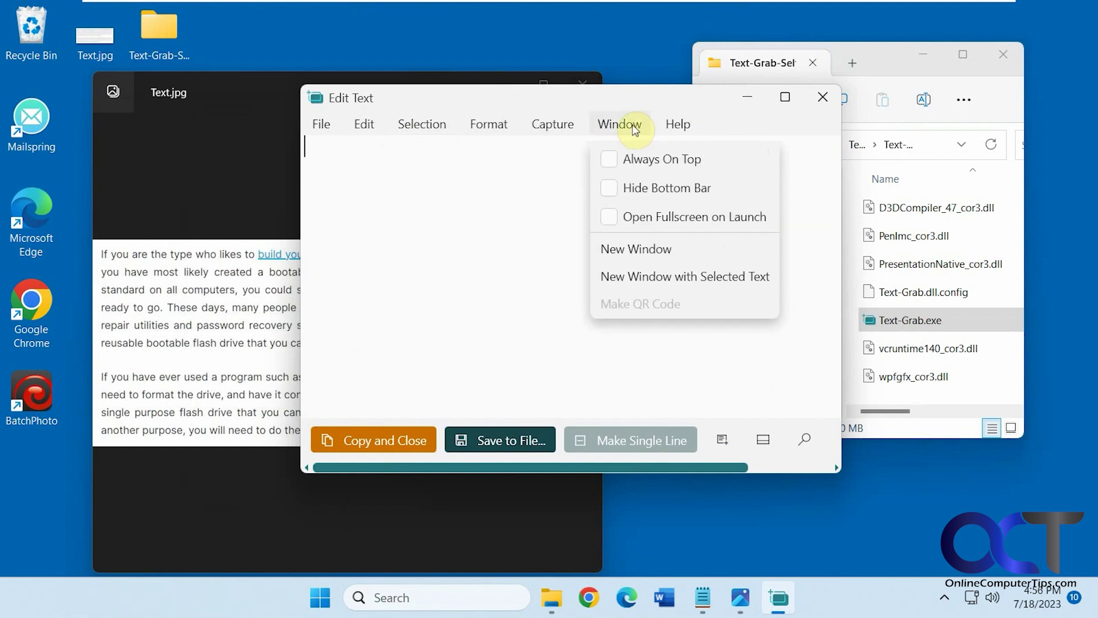
pyautogui.click(488, 124)
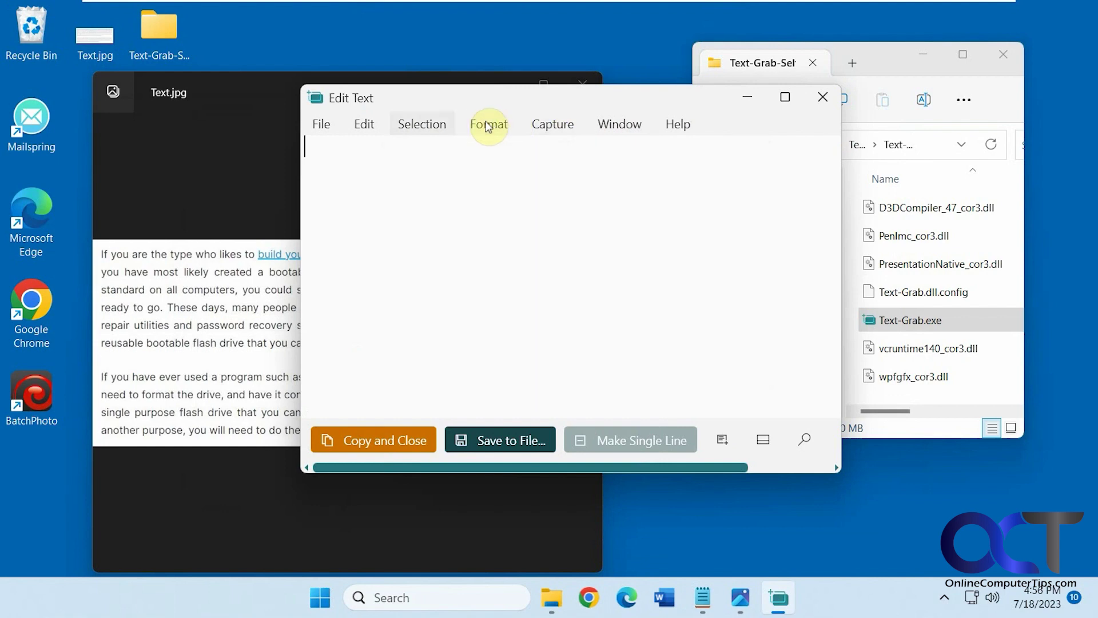
pyautogui.click(422, 124)
pyautogui.moveTo(342, 127)
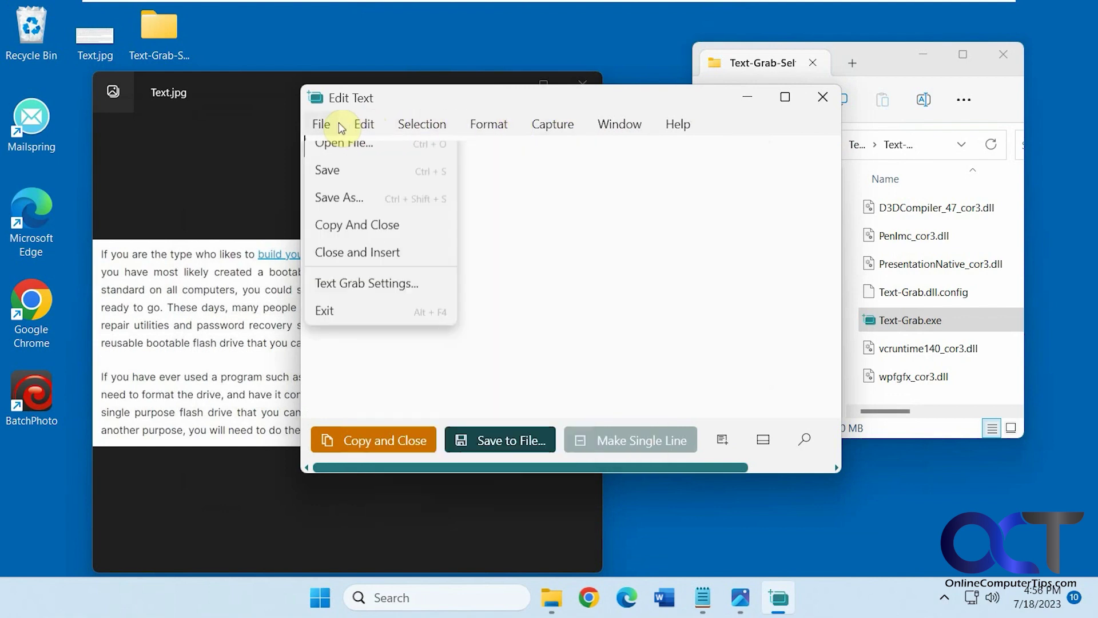
# Make Grab Frame Text Grab's default launch window and save the settings.
pyautogui.click(375, 293)
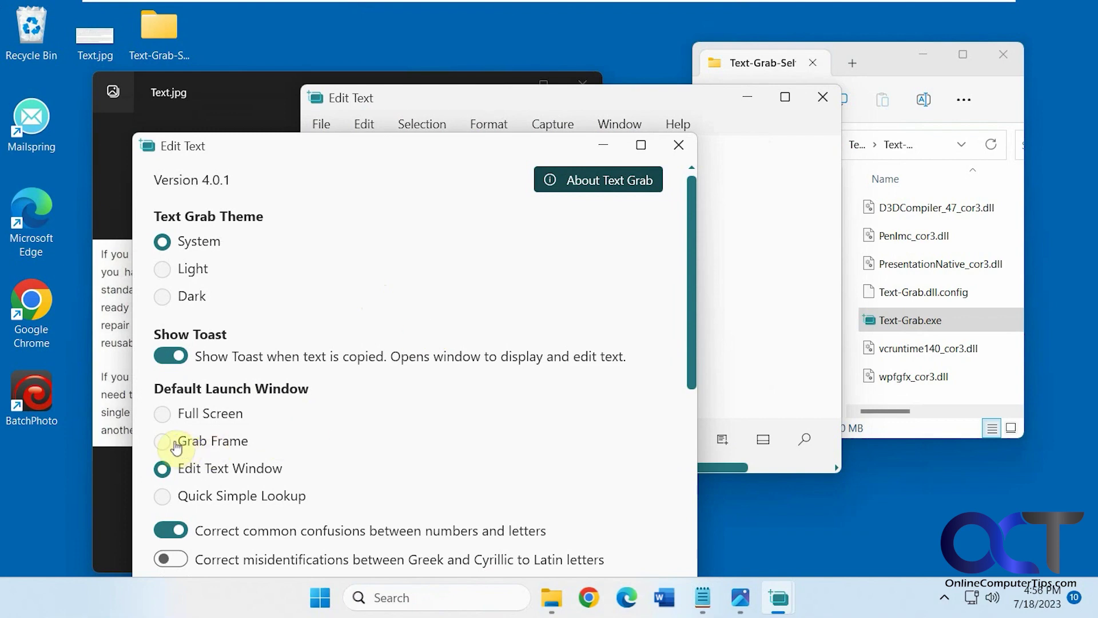
pyautogui.click(166, 442)
pyautogui.scroll(-8, 404, 440)
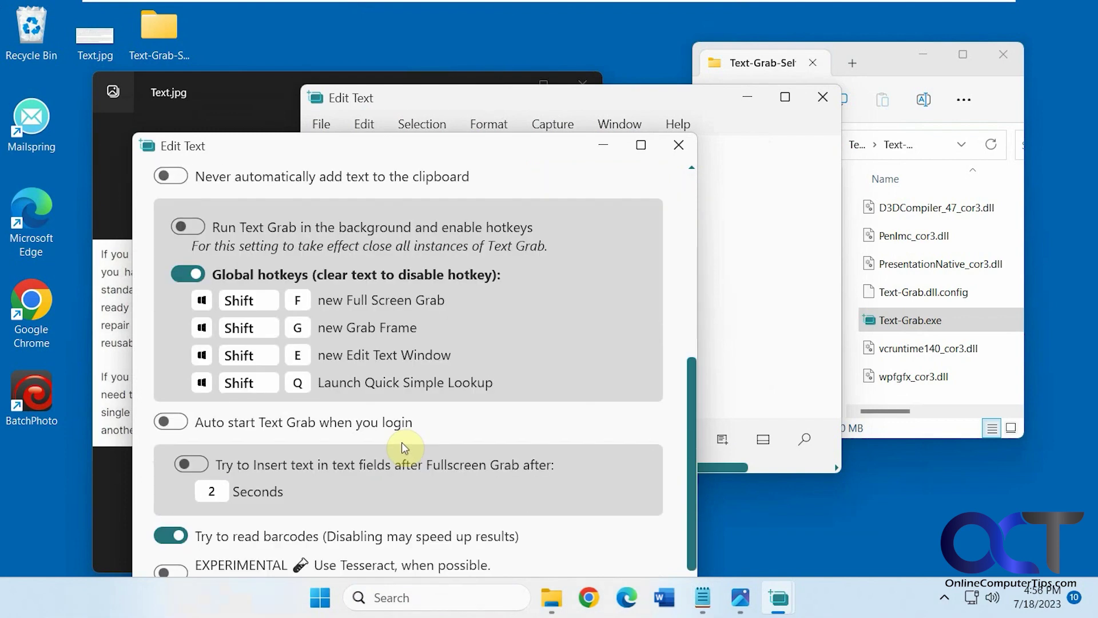
pyautogui.scroll(-3, 402, 442)
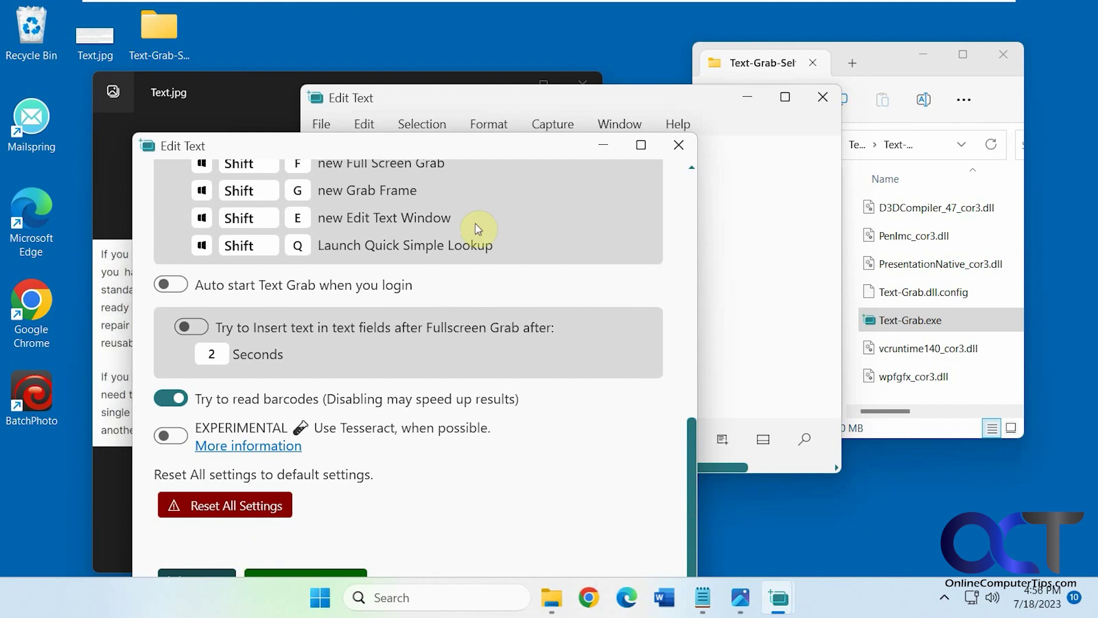
pyautogui.moveTo(468, 159); pyautogui.dragTo(480, 98)
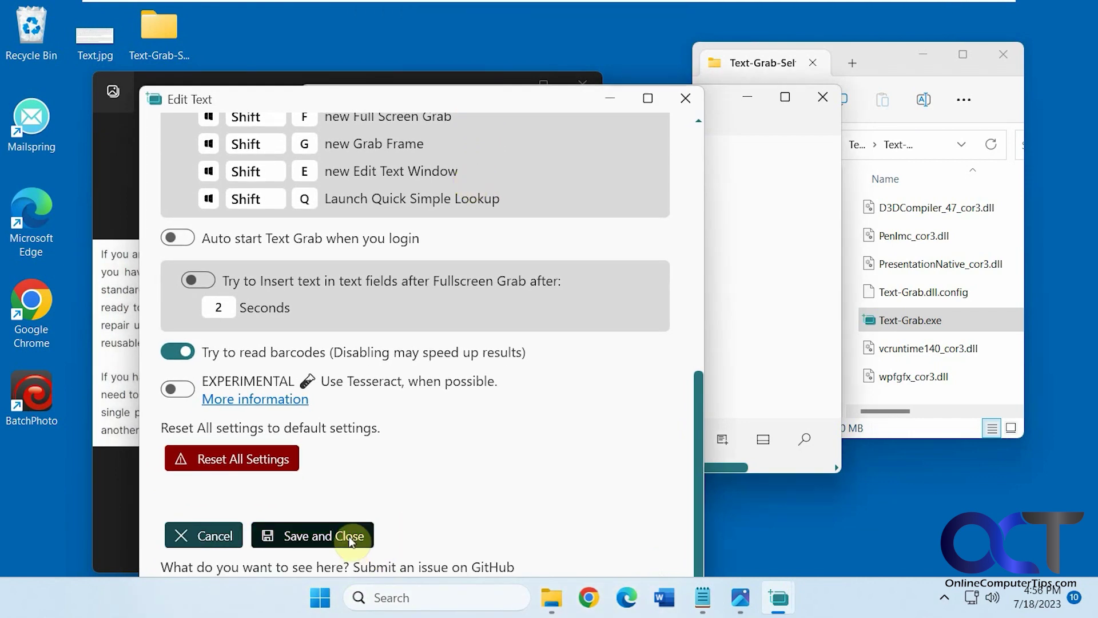
pyautogui.click(349, 534)
# Relaunch Text Grab into a Grab Frame and rerun recognition over the Explorer file list.
pyautogui.click(824, 97)
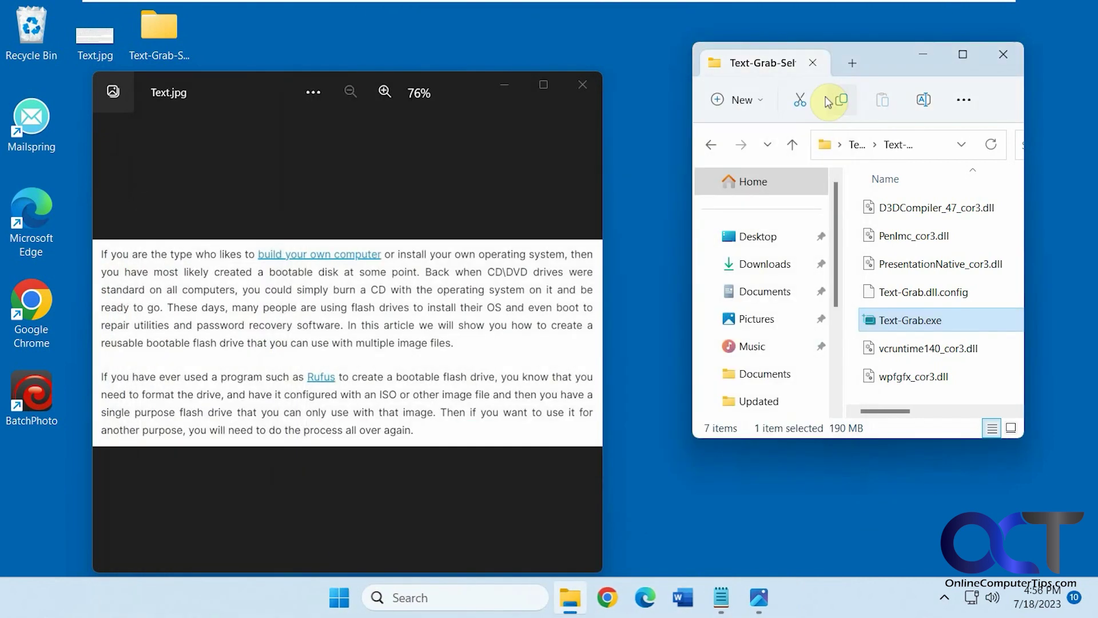
pyautogui.doubleClick(923, 324)
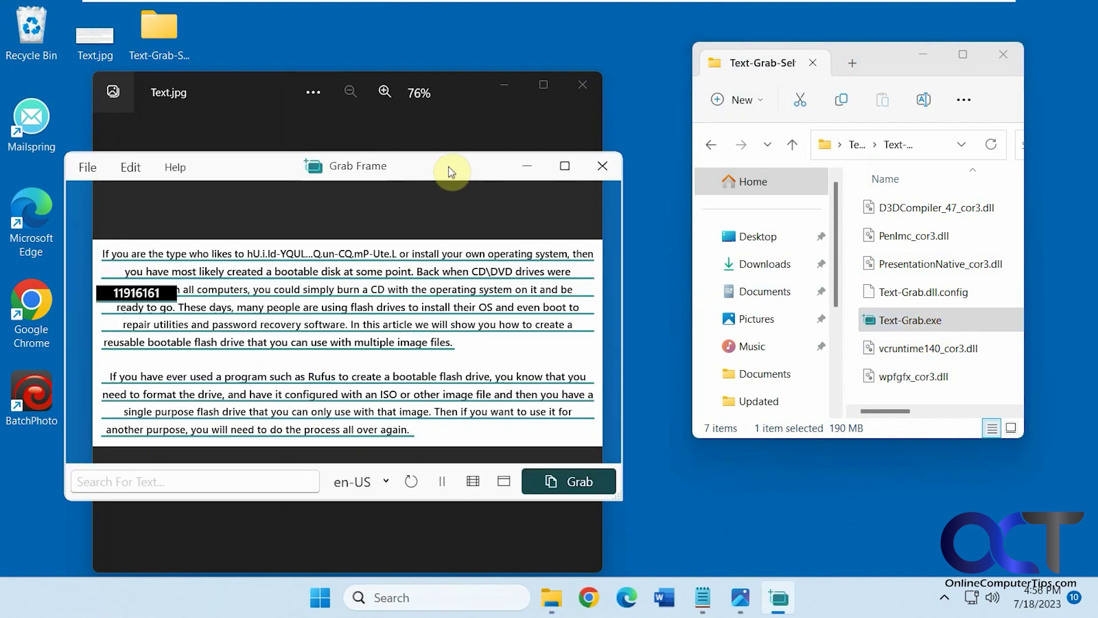
pyautogui.click(574, 488)
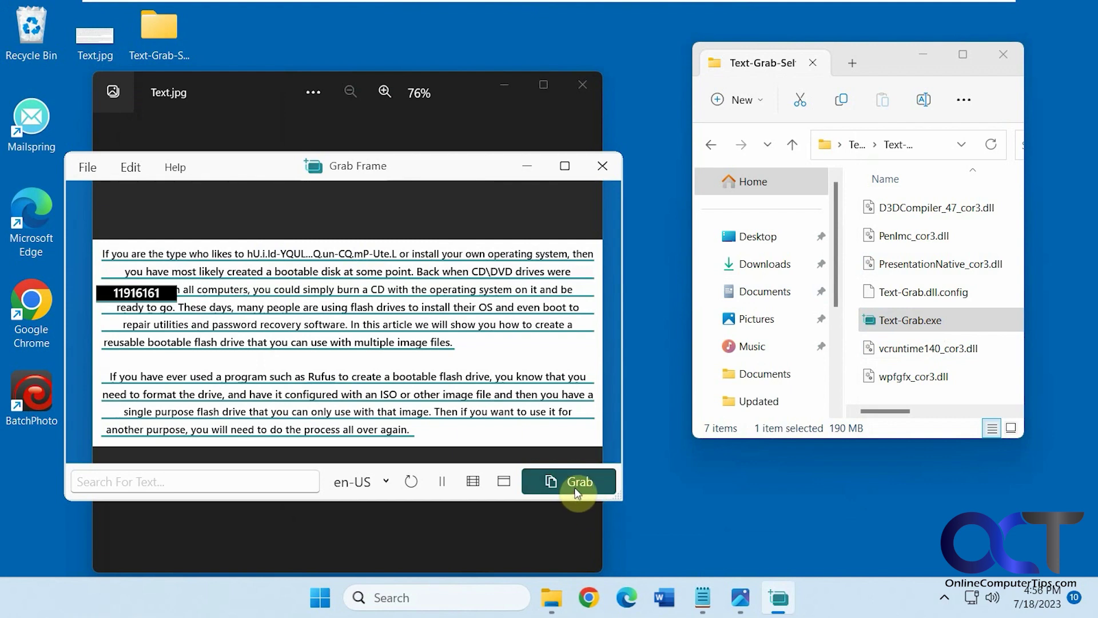
pyautogui.click(412, 482)
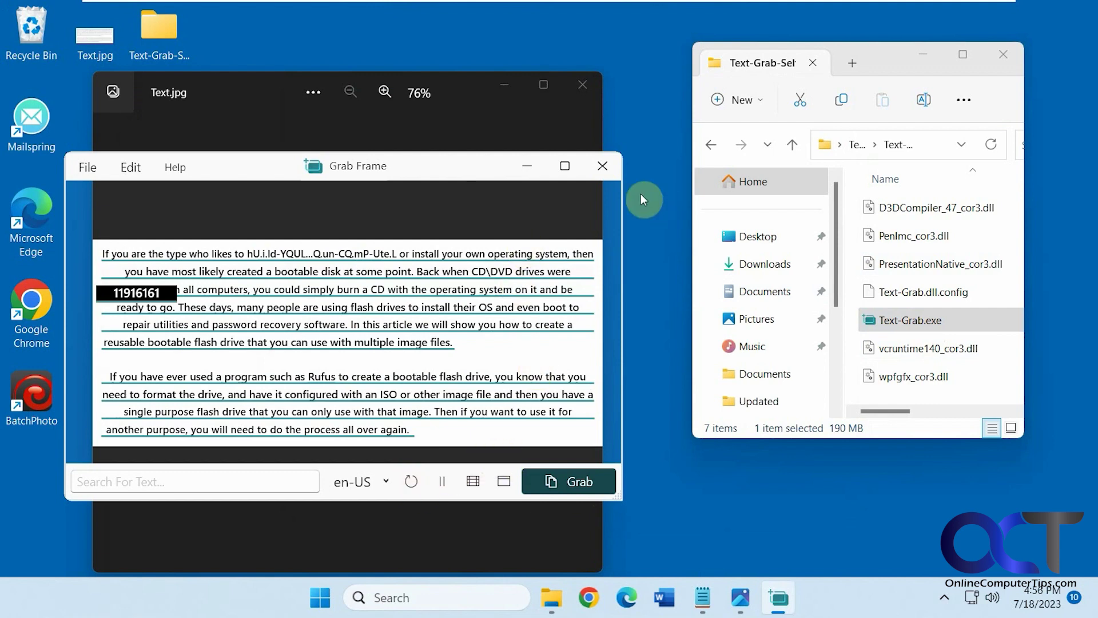
pyautogui.moveTo(485, 171); pyautogui.dragTo(891, 137)
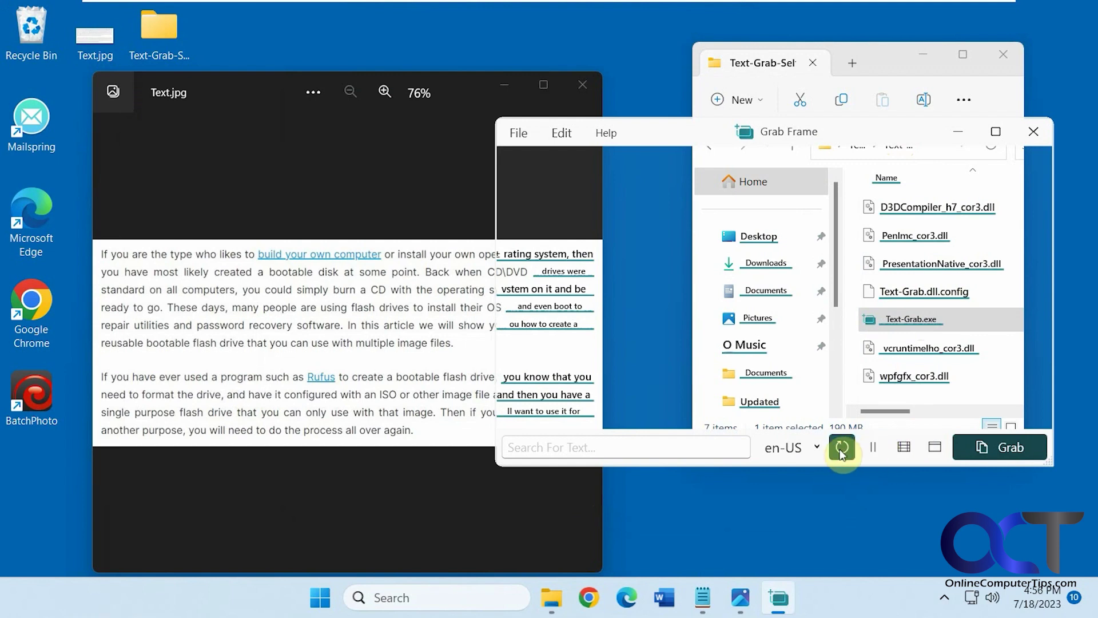
pyautogui.click(995, 449)
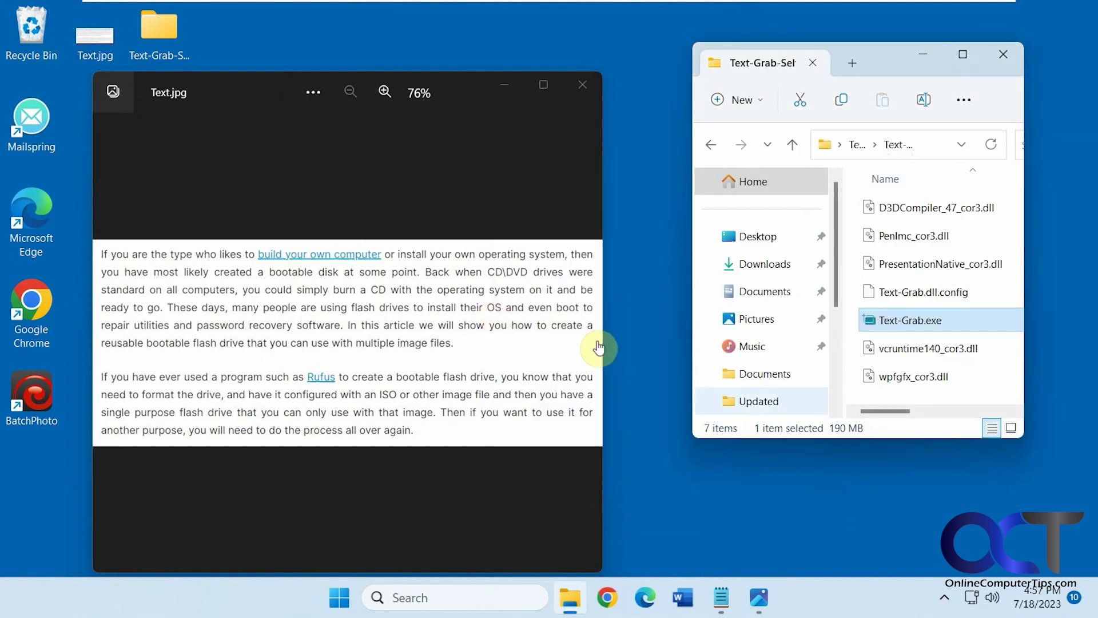
# Launch a fresh Grab Frame over the Explorer window and copy its file-list text.
pyautogui.doubleClick(882, 324)
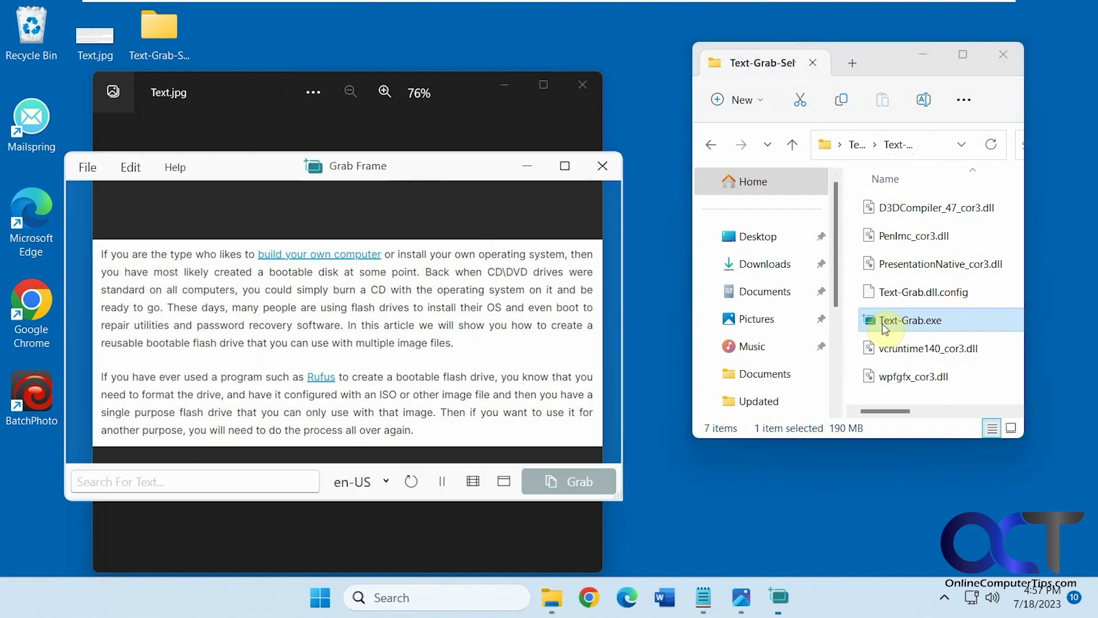
pyautogui.moveTo(410, 167); pyautogui.dragTo(865, 165)
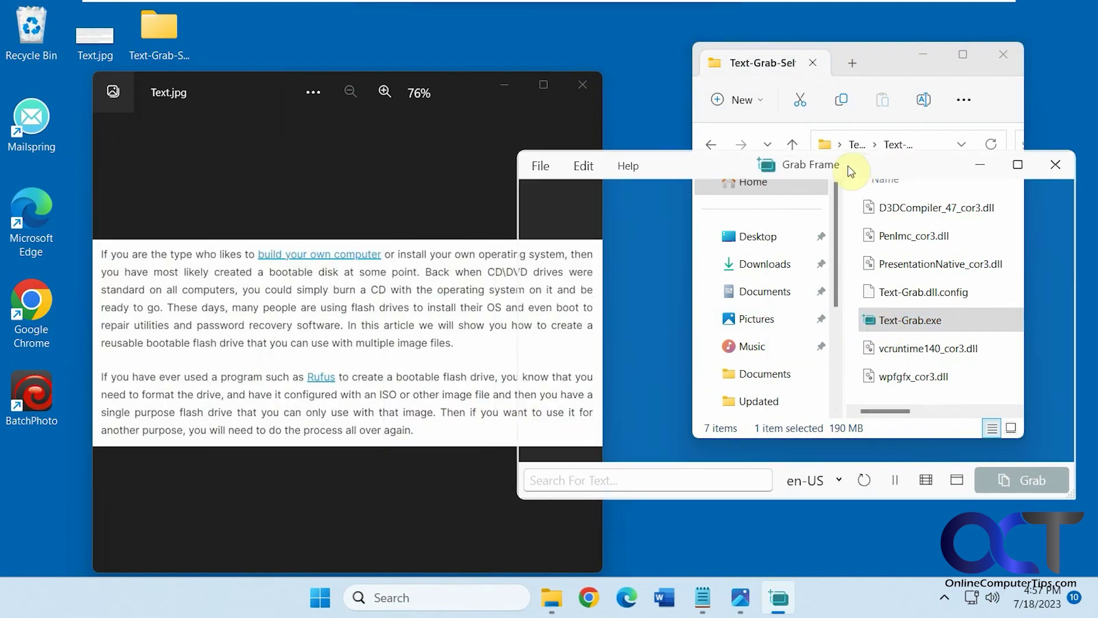
pyautogui.moveTo(517, 296); pyautogui.dragTo(687, 311)
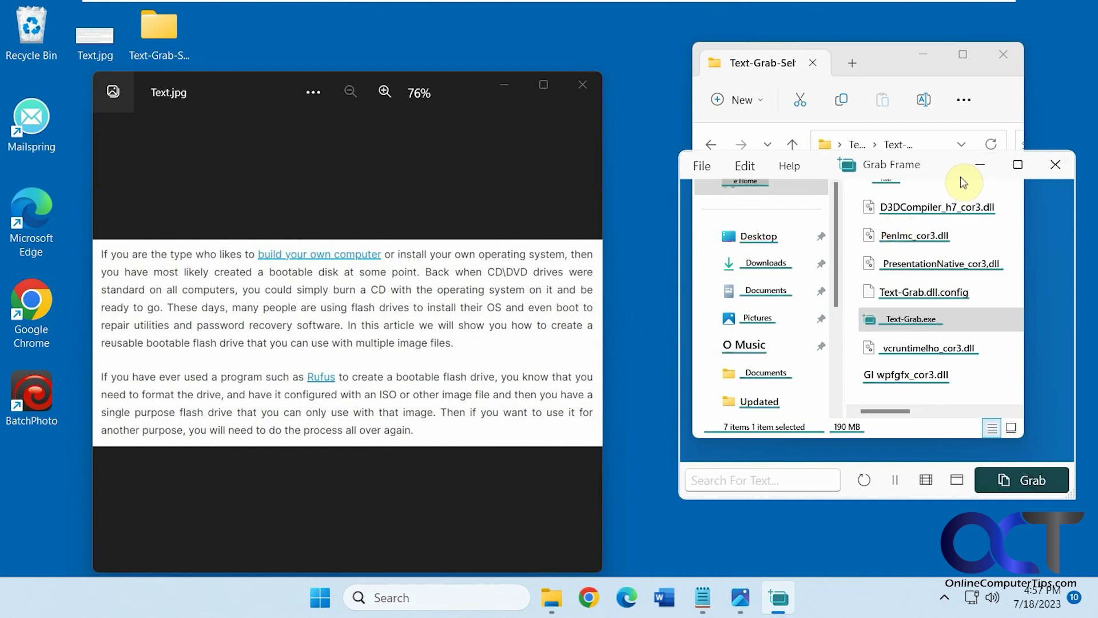
pyautogui.click(1037, 485)
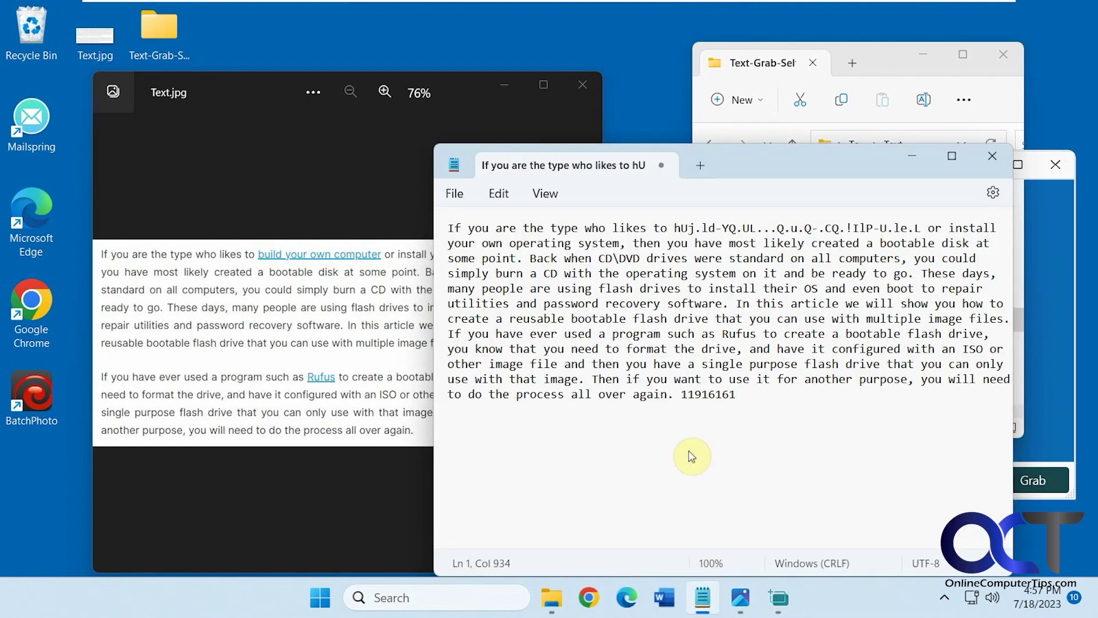
# Replace Notepad's article text with the pasted Explorer file-list lines.
pyautogui.hotkey('ctrl', 'a')
pyautogui.press('Delete')
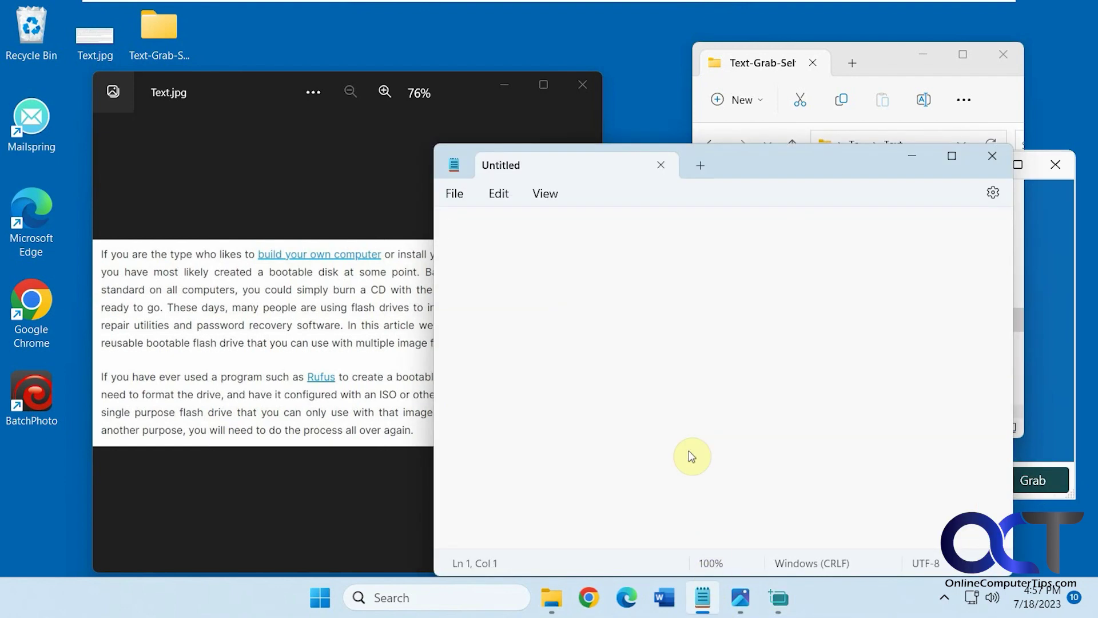
pyautogui.write('e Home Desktop Downloads Documents Pictures O Music Documents Updated 7 items 1 item selected 1 vallic D3DCompiler_h7_cor3.dll Penlmc_cor3.dll PresentationNative_cor3,dlI Text-Grab.dll.config Text-Grab.exe vcruntimelho_cor3.dll GI wpfgfx_cor3.dll 190 MB')
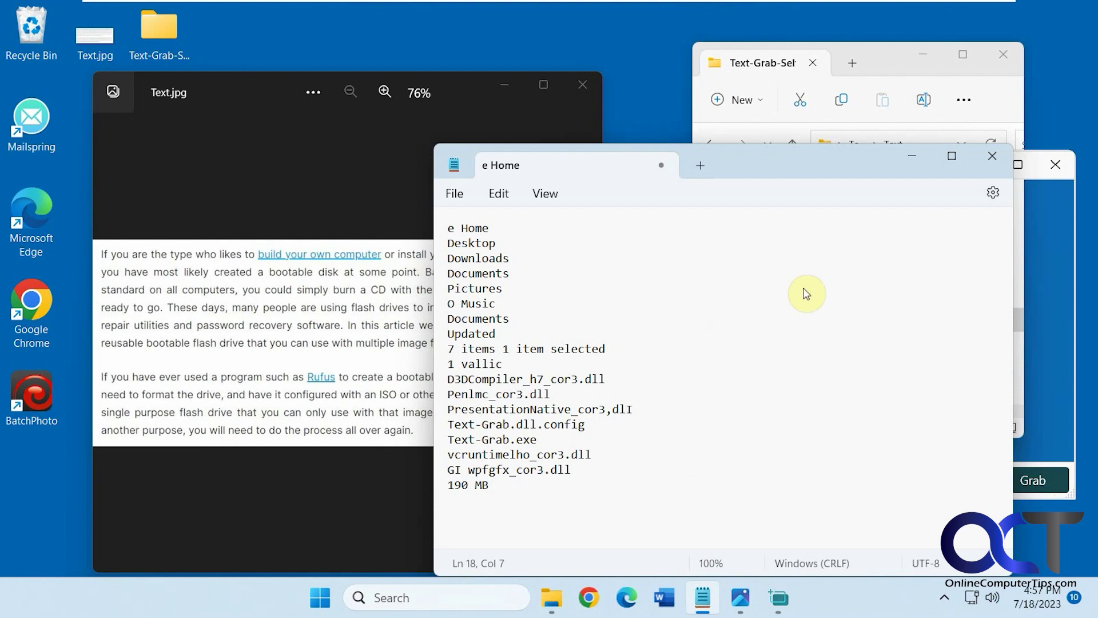
# Minimise Notepad and close the Text.jpg image viewer.
pyautogui.moveTo(849, 165); pyautogui.dragTo(551, 144)
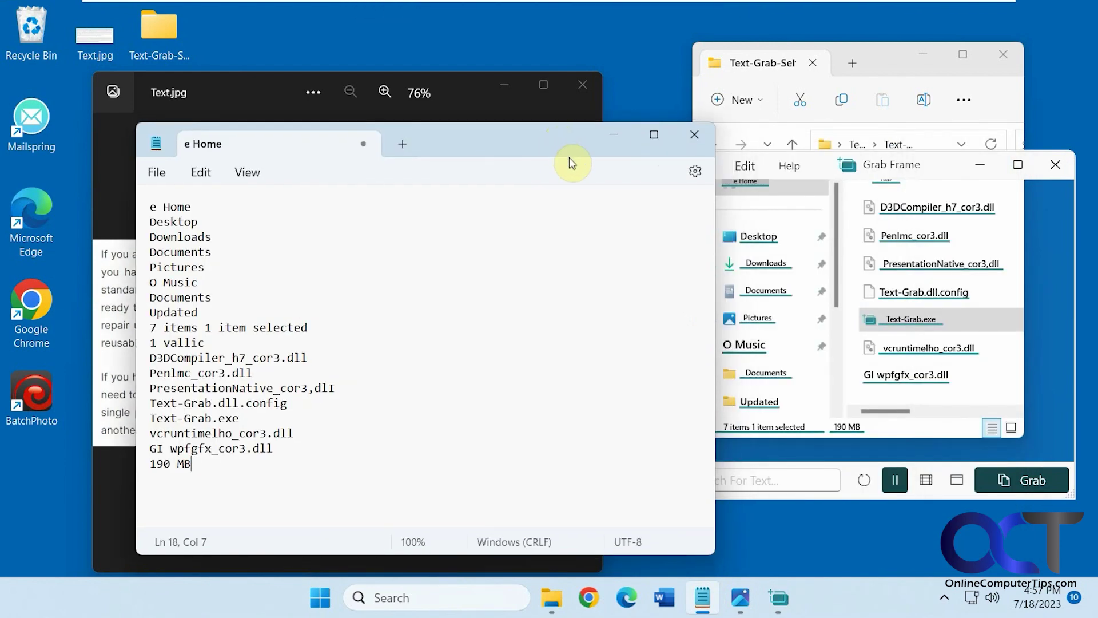
pyautogui.click(615, 135)
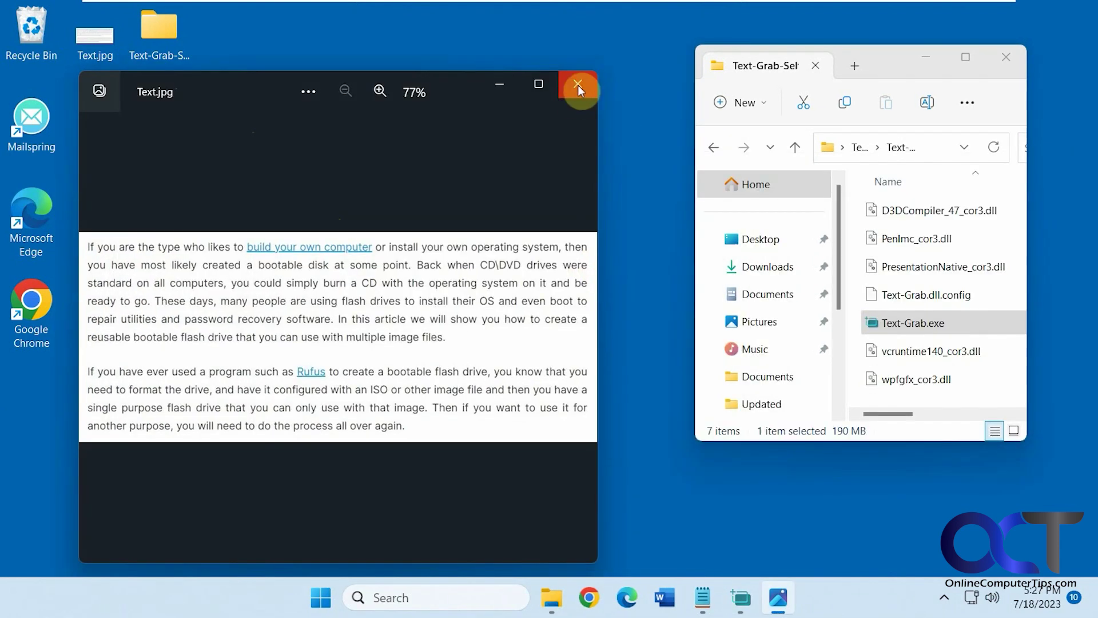
pyautogui.click(579, 85)
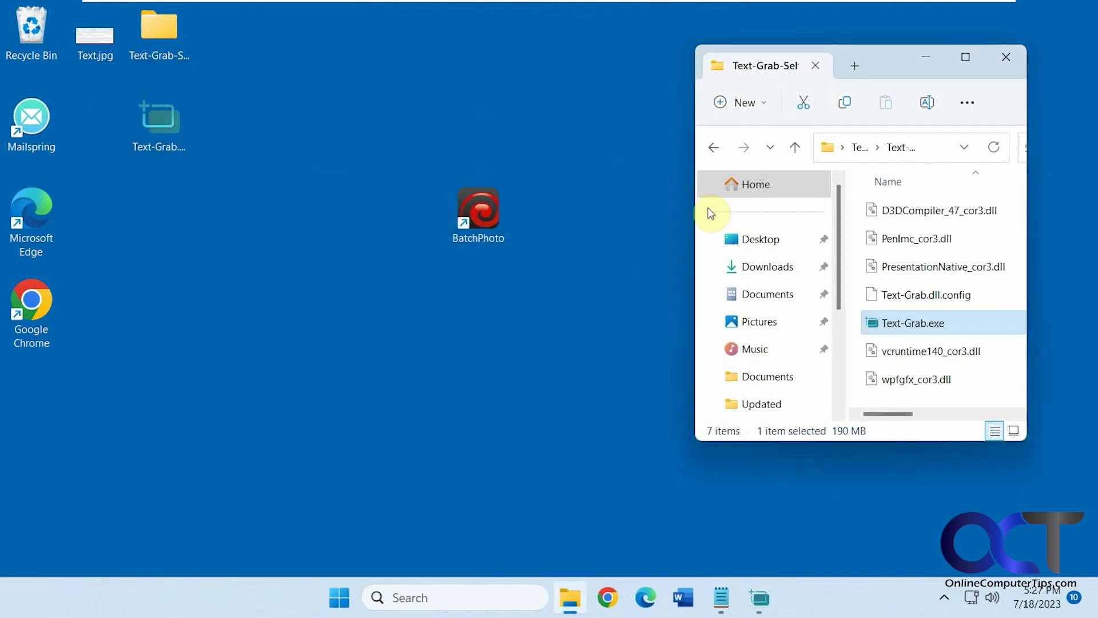
# Launch Text Grab and open Text.jpg in the Grab Frame via File > Open Image.
pyautogui.doubleClick(927, 331)
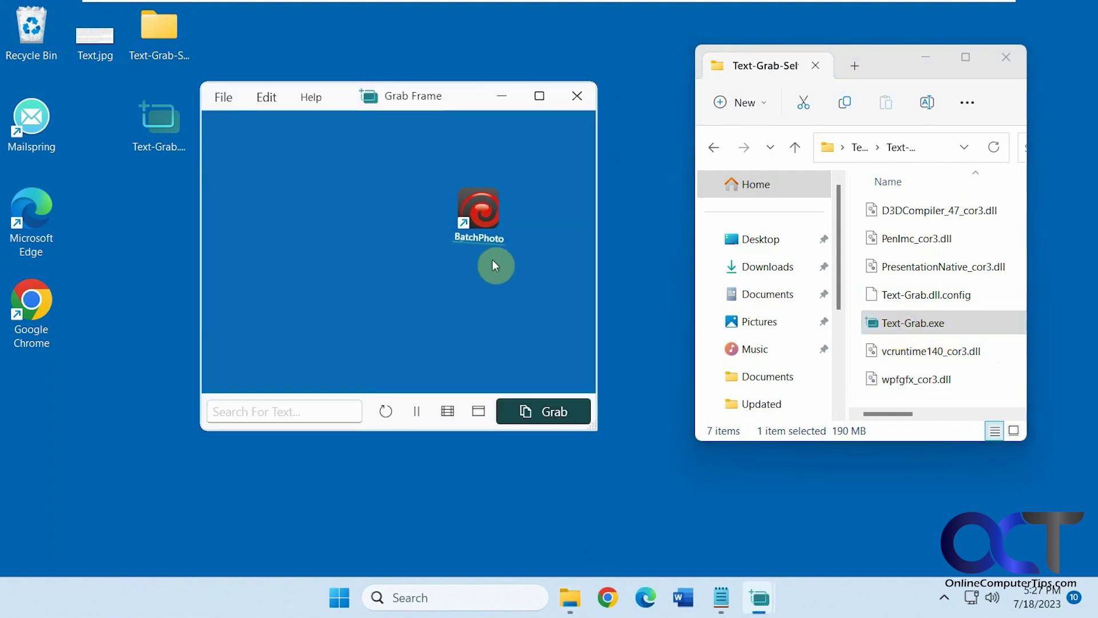
pyautogui.click(243, 106)
pyautogui.click(227, 98)
pyautogui.click(303, 100)
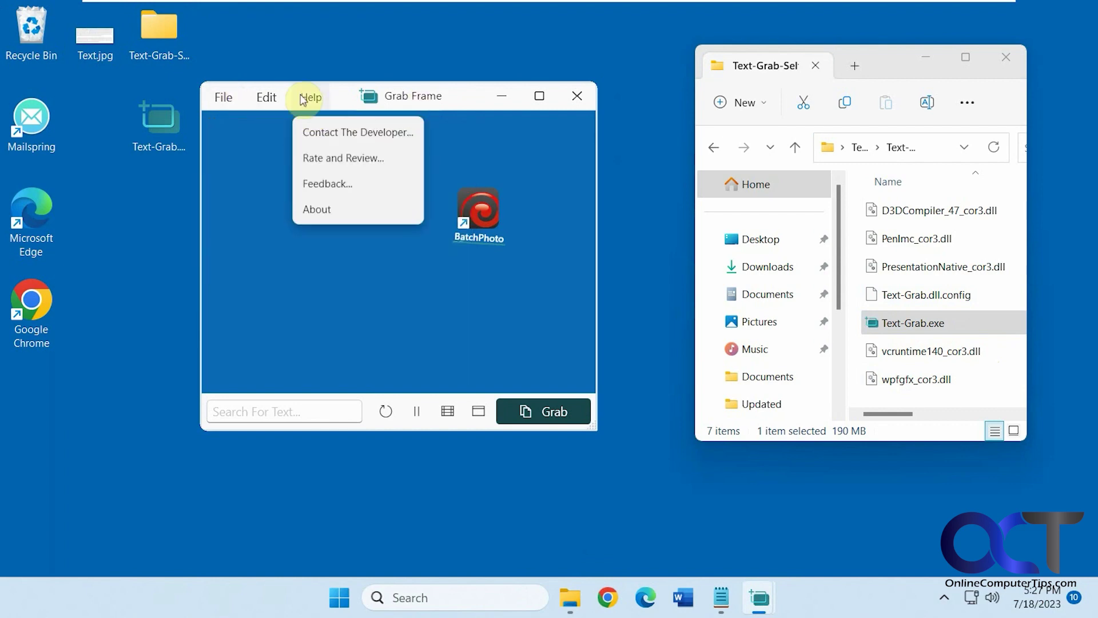
pyautogui.click(221, 99)
pyautogui.click(247, 225)
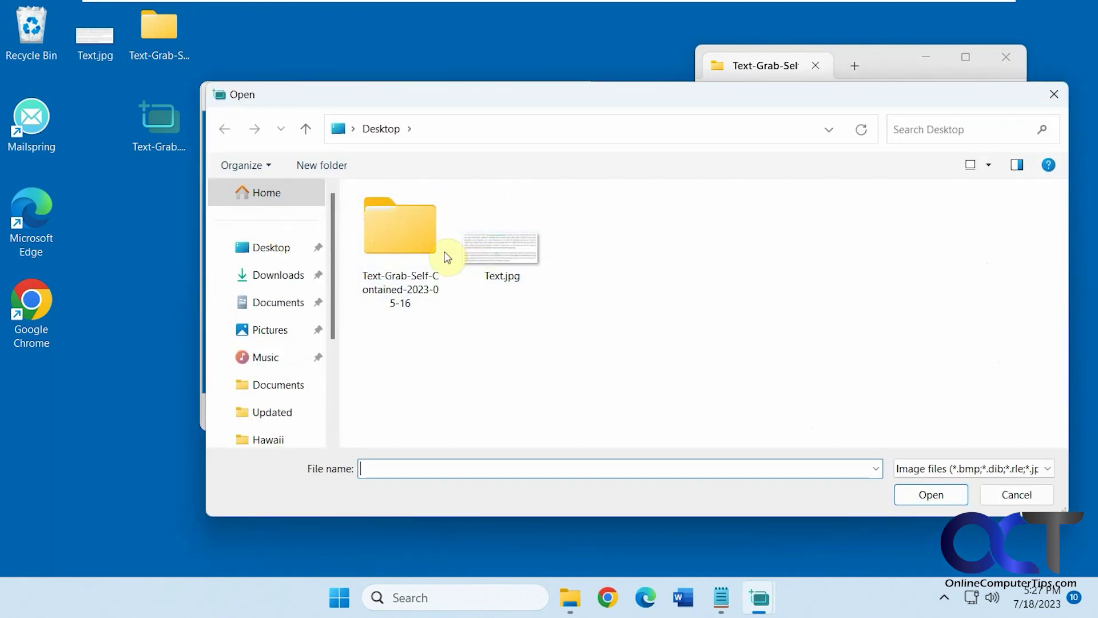
pyautogui.click(169, 118)
pyautogui.doubleClick(503, 257)
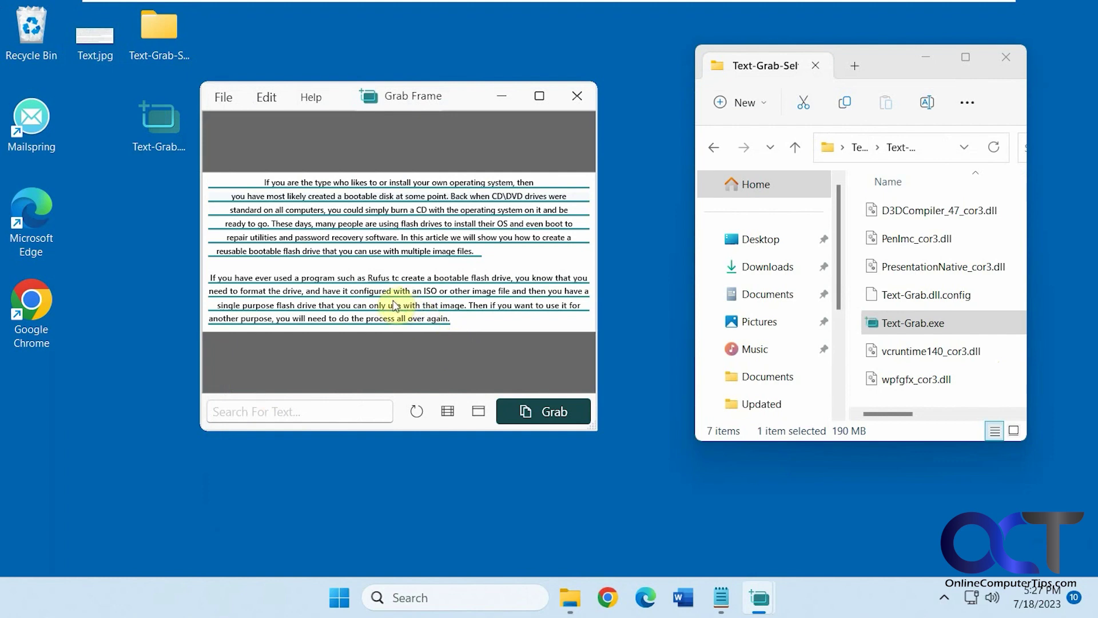
# Clear the Edit Text window and extract text from all Desktop folder images, including sub-folders.
pyautogui.click(480, 411)
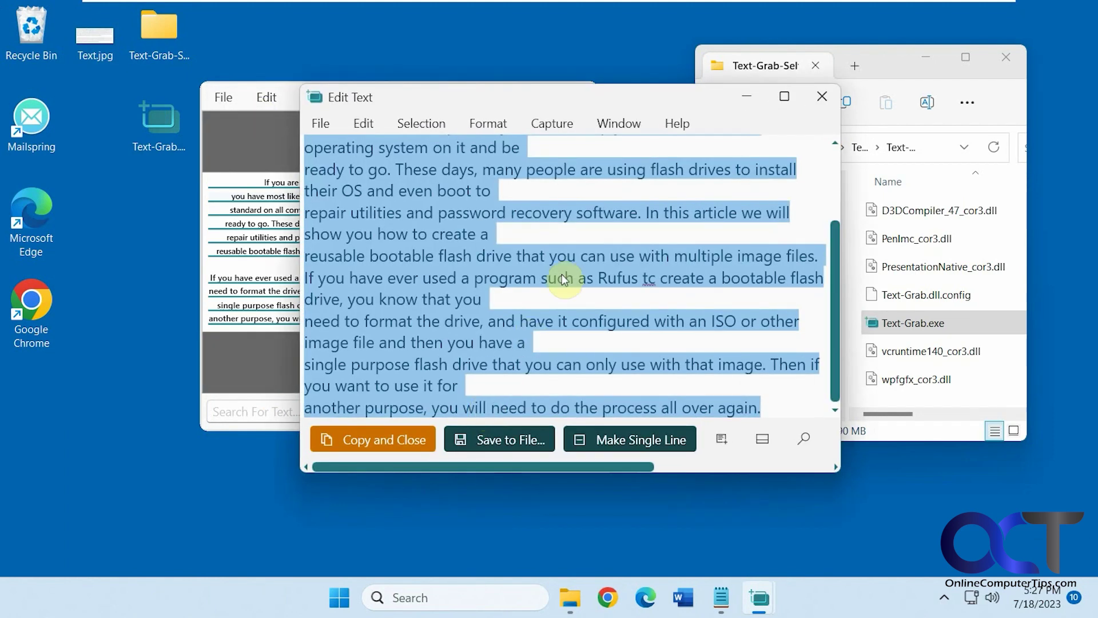
pyautogui.press('Delete')
pyautogui.click(552, 127)
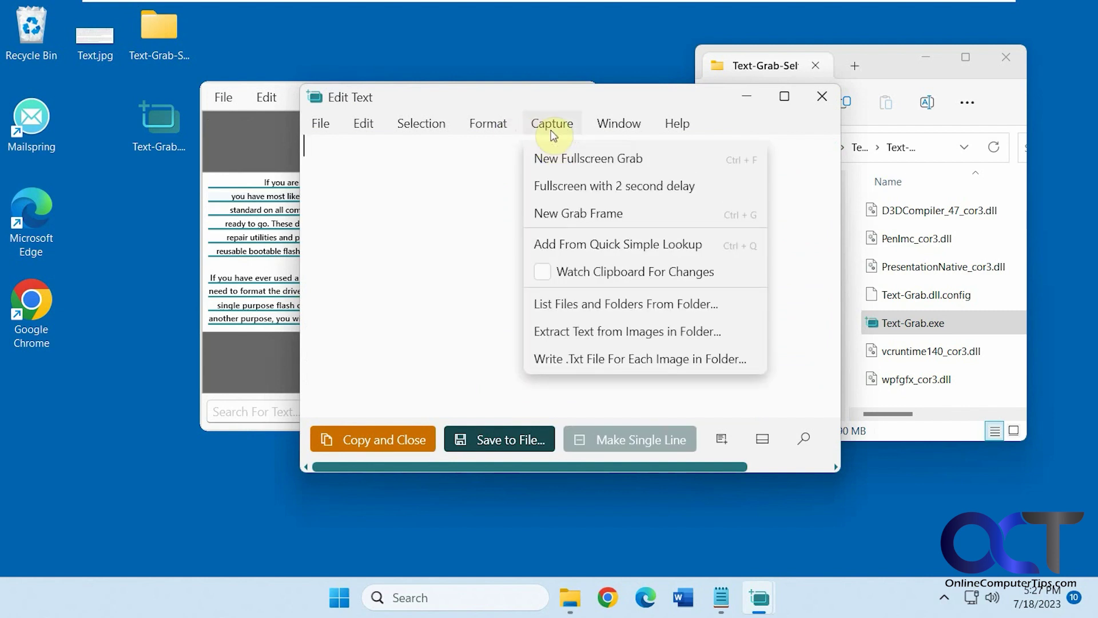
pyautogui.click(647, 335)
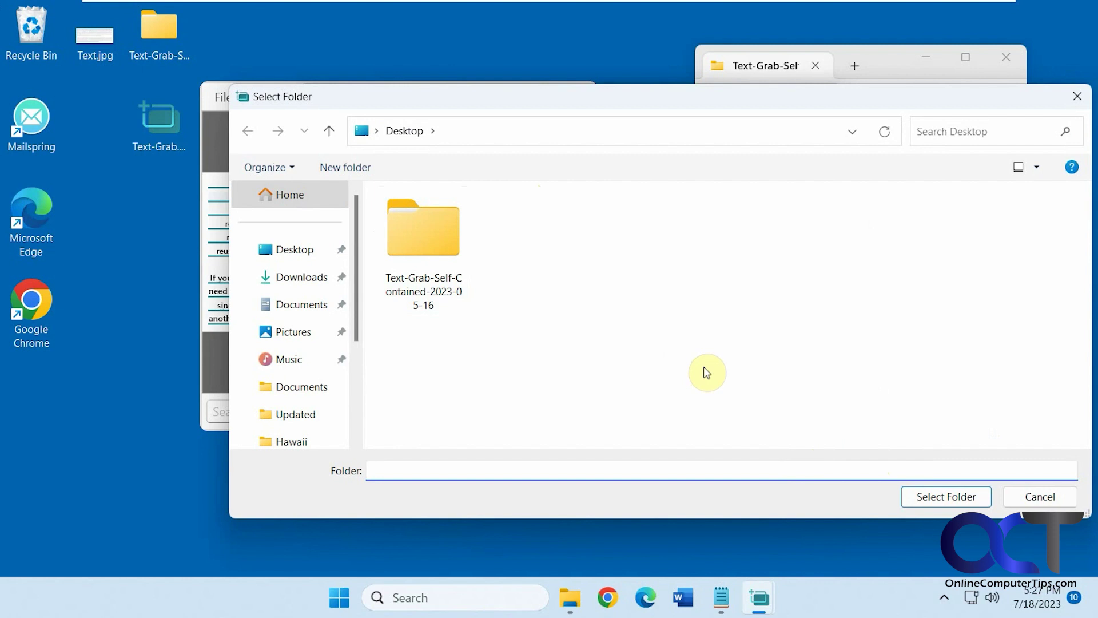
pyautogui.click(946, 497)
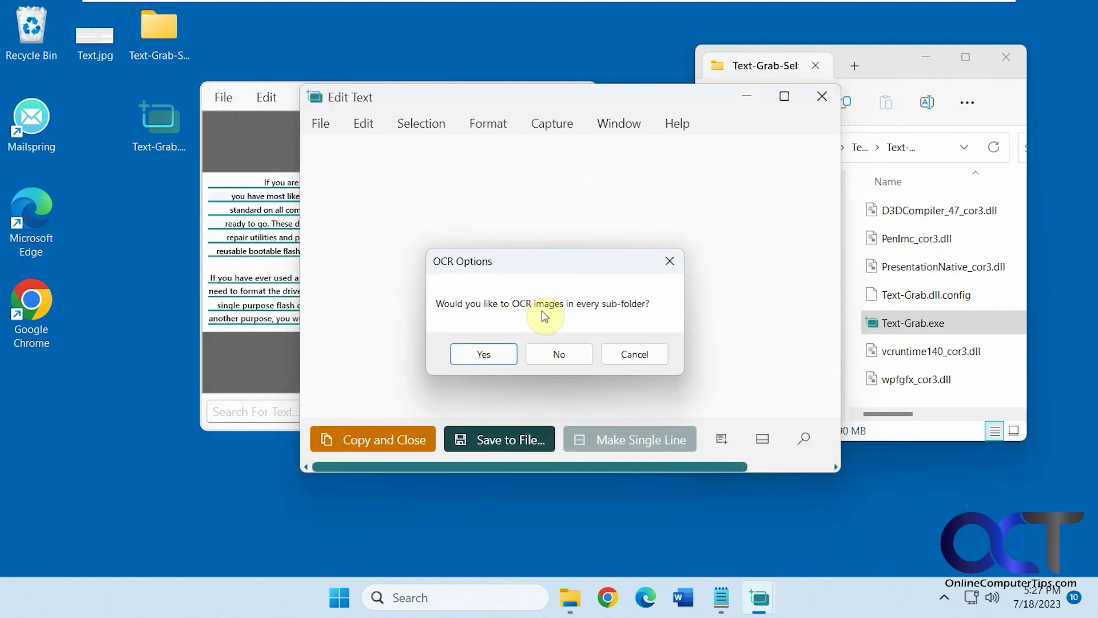
pyautogui.click(495, 352)
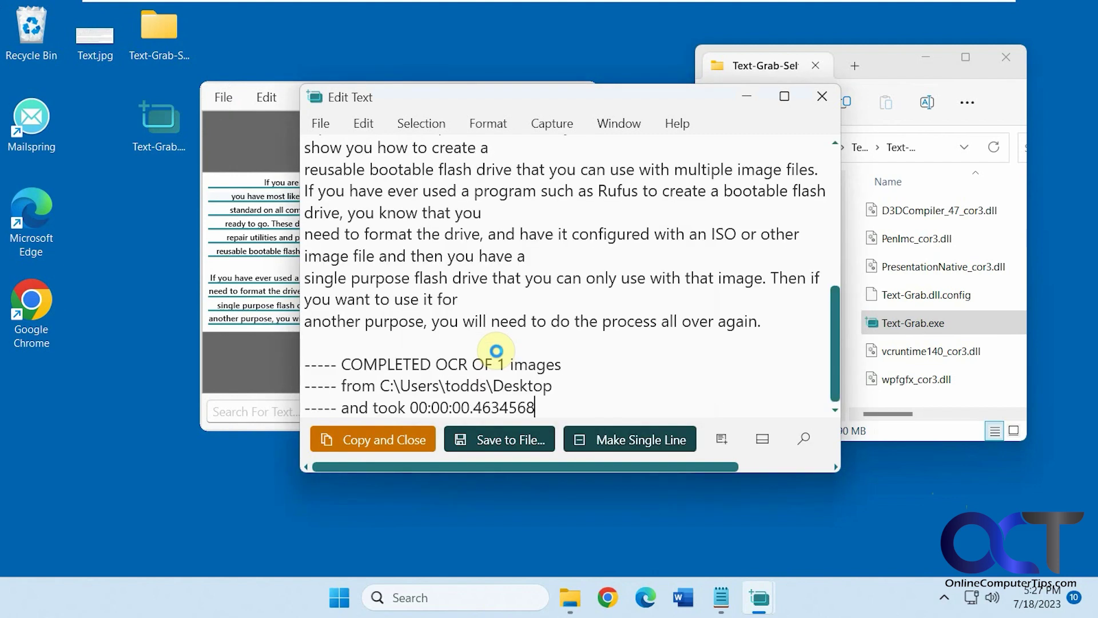
# Clear the extracted Desktop OCR text from the editor.
pyautogui.scroll(10, 589, 337)
pyautogui.scroll(-5, 592, 339)
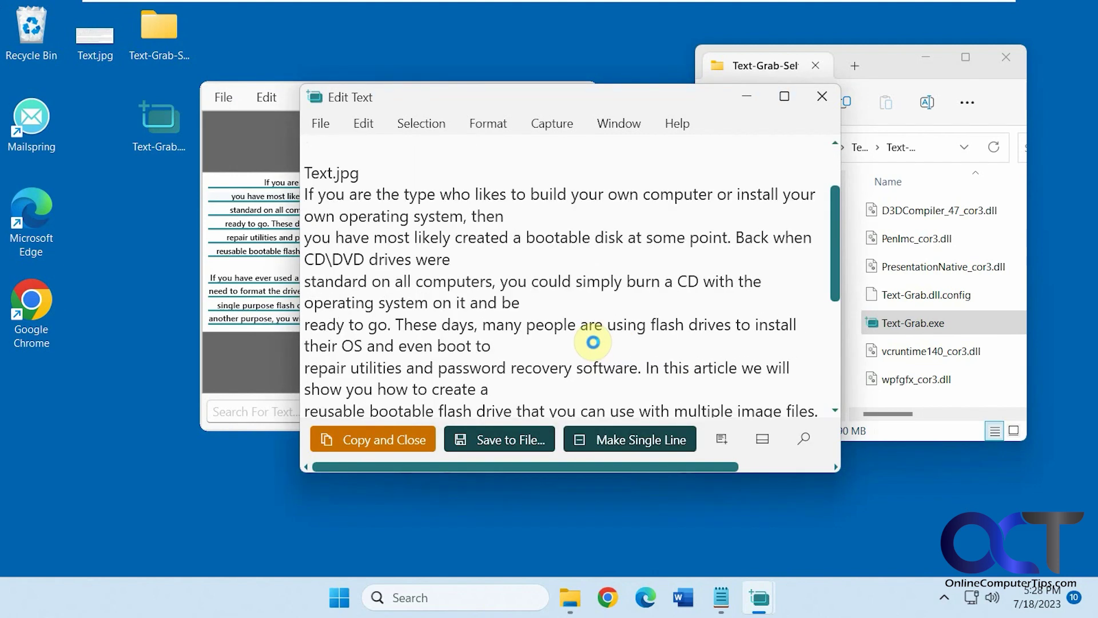
pyautogui.hotkey('ctrl', 'a')
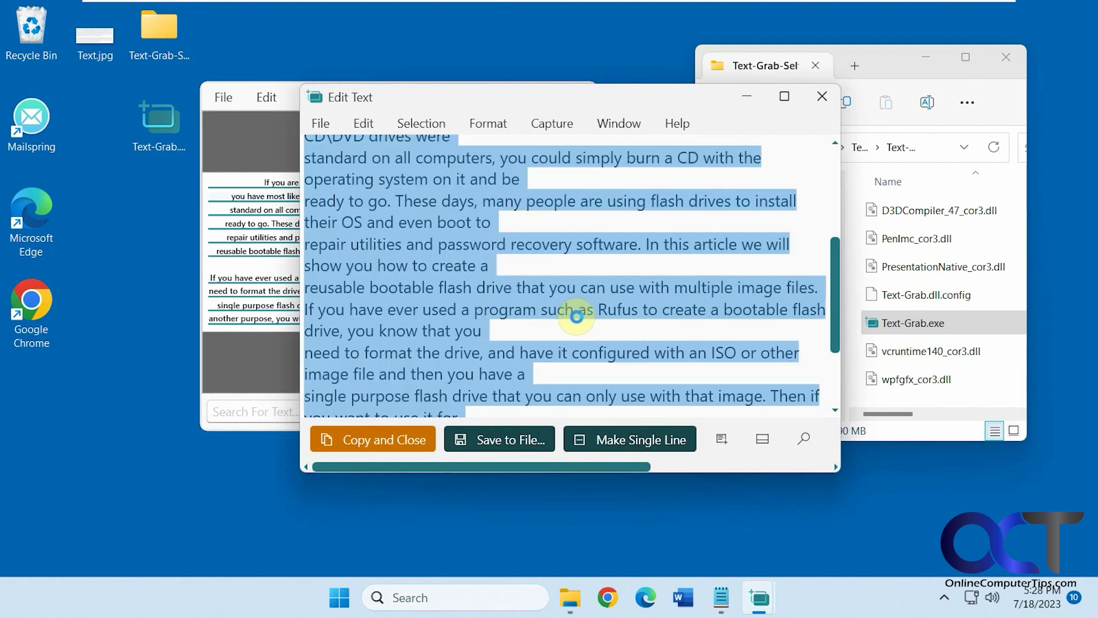
pyautogui.press('Delete')
pyautogui.click(553, 124)
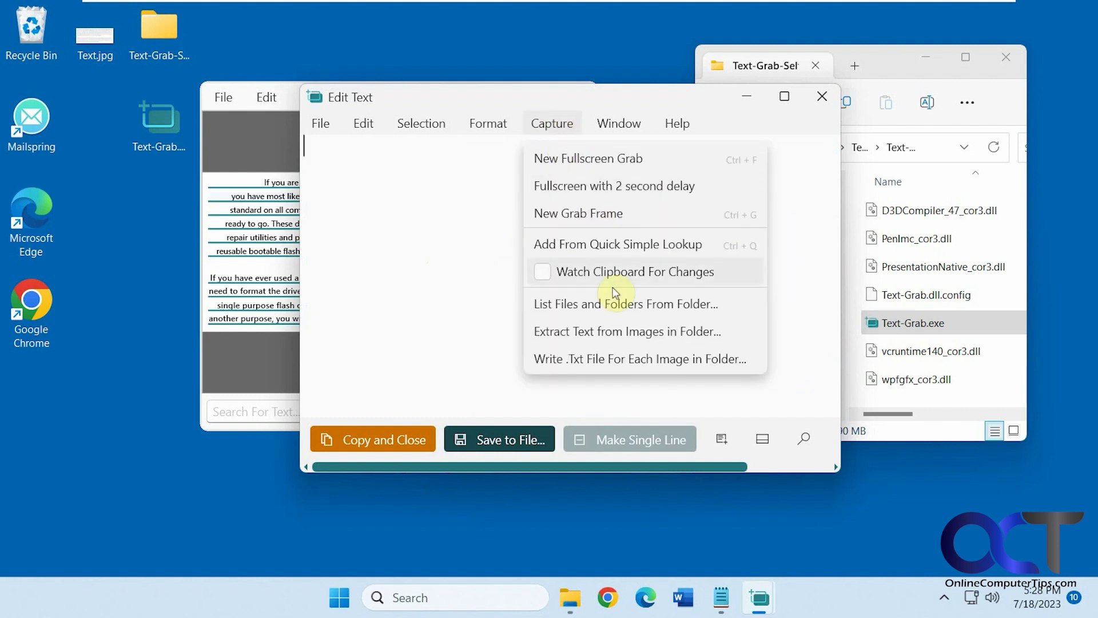
# Write a .txt file for each image in the Desktop folder, including sub-folders.
pyautogui.click(623, 362)
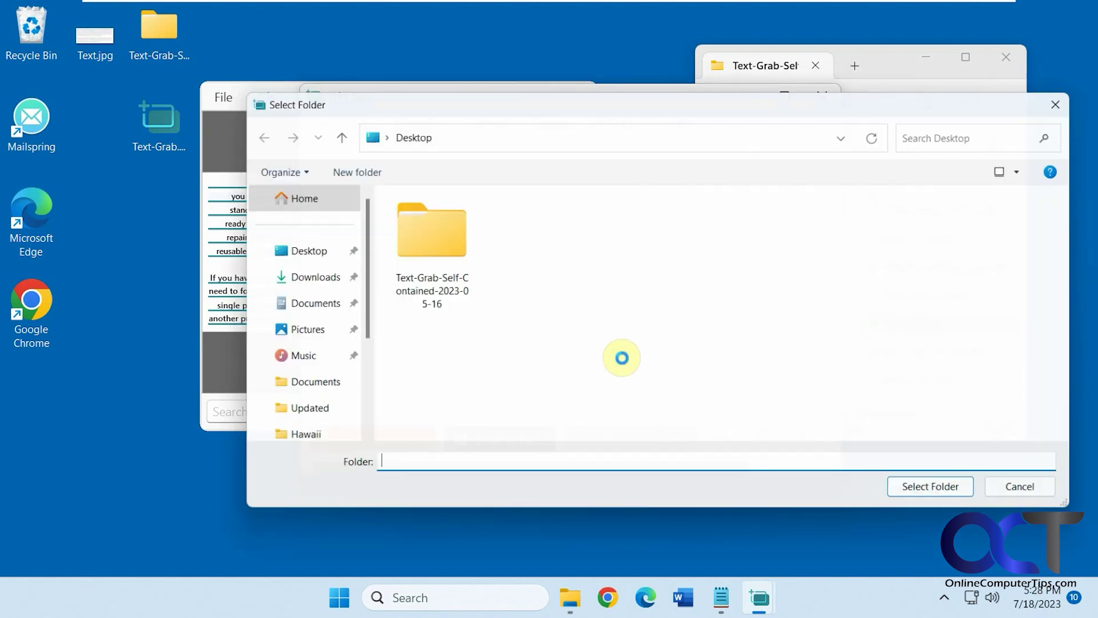
pyautogui.click(910, 497)
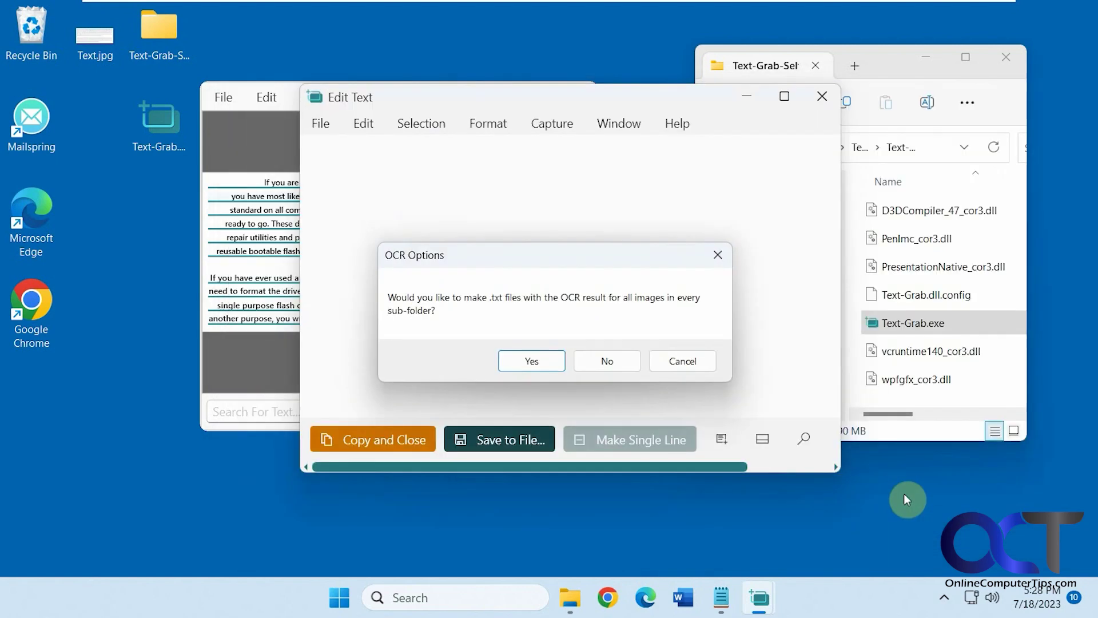
pyautogui.click(539, 362)
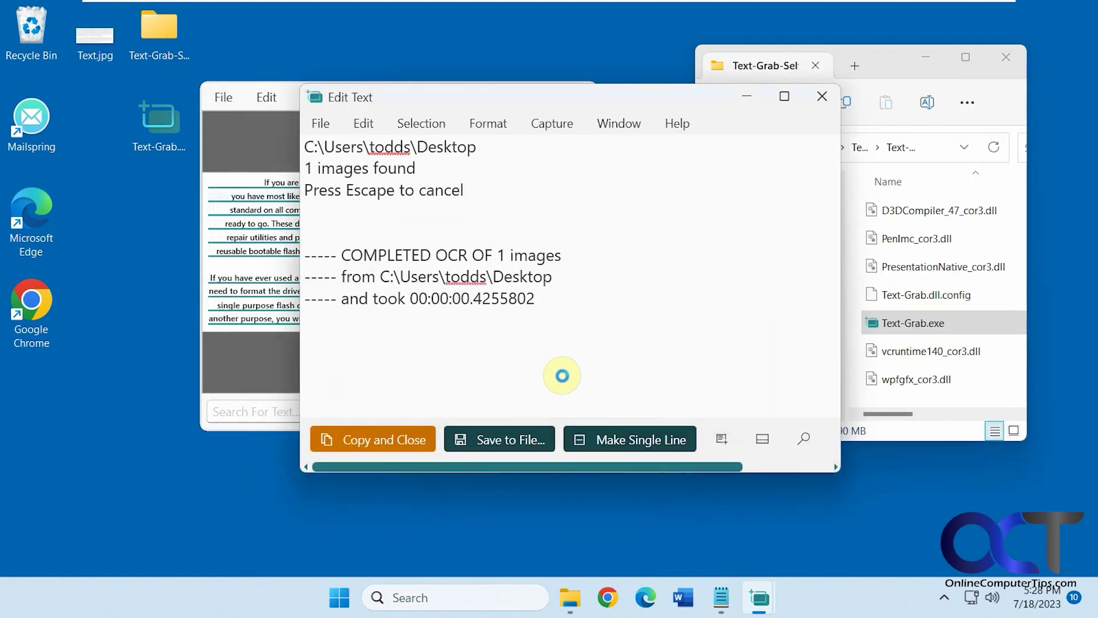
# Check the new Text.txt in Notepad, then clear the completion log from the editor.
pyautogui.doubleClick(31, 393)
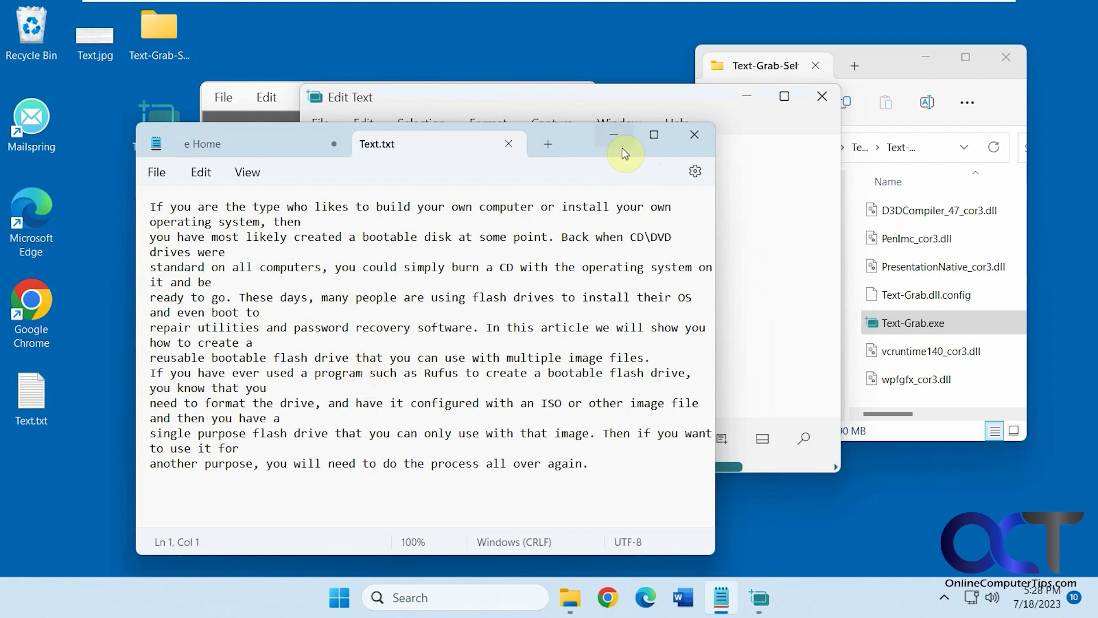
pyautogui.click(620, 138)
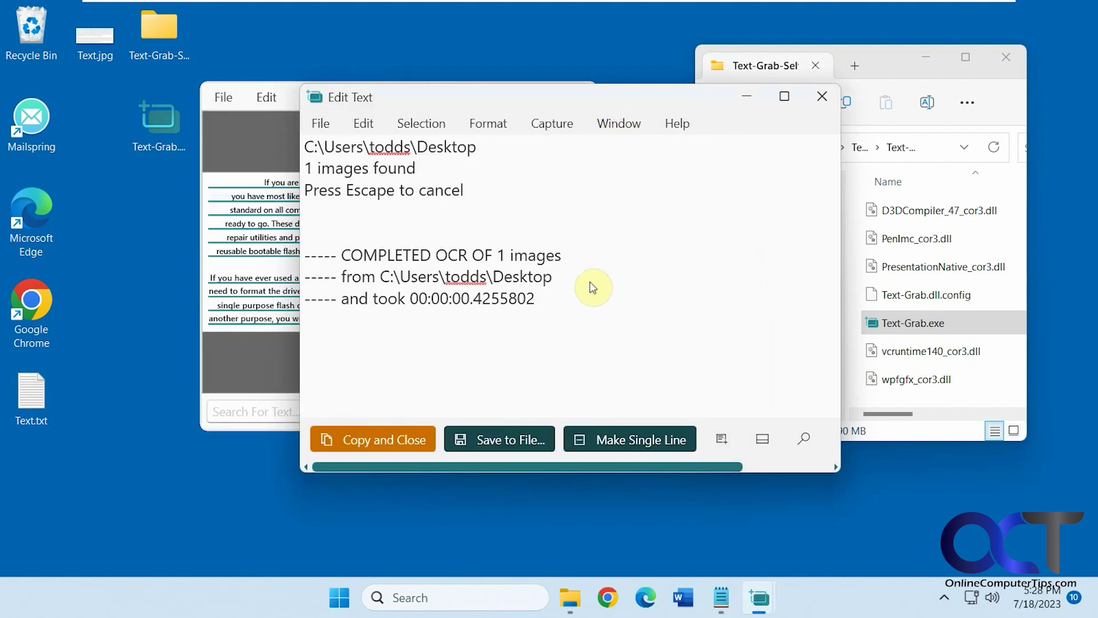
pyautogui.hotkey('ctrl', 'a')
pyautogui.press('Delete')
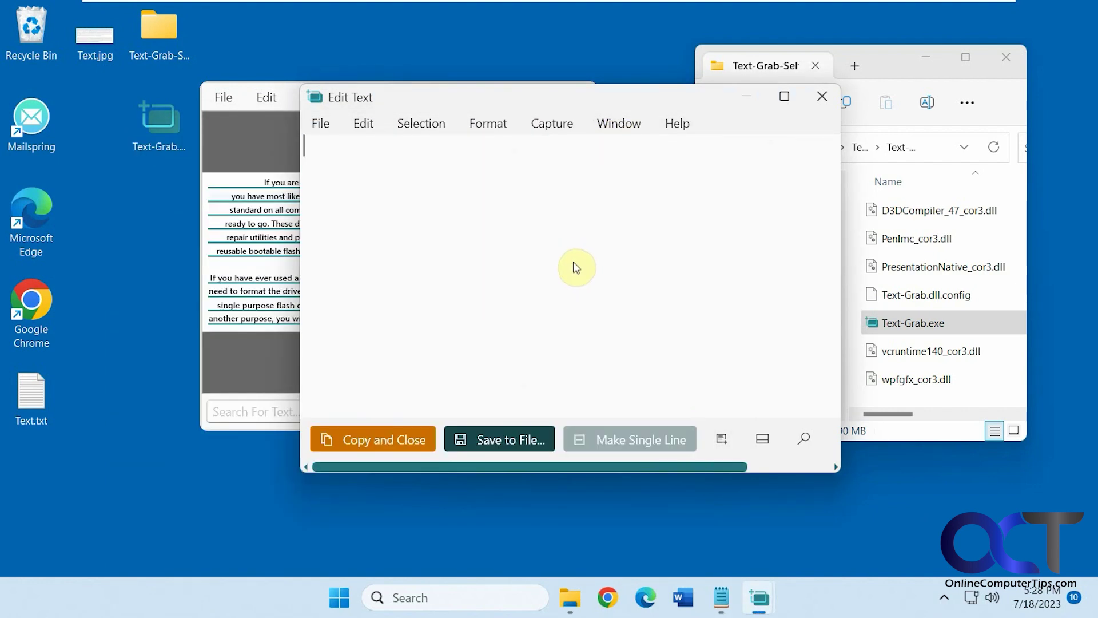